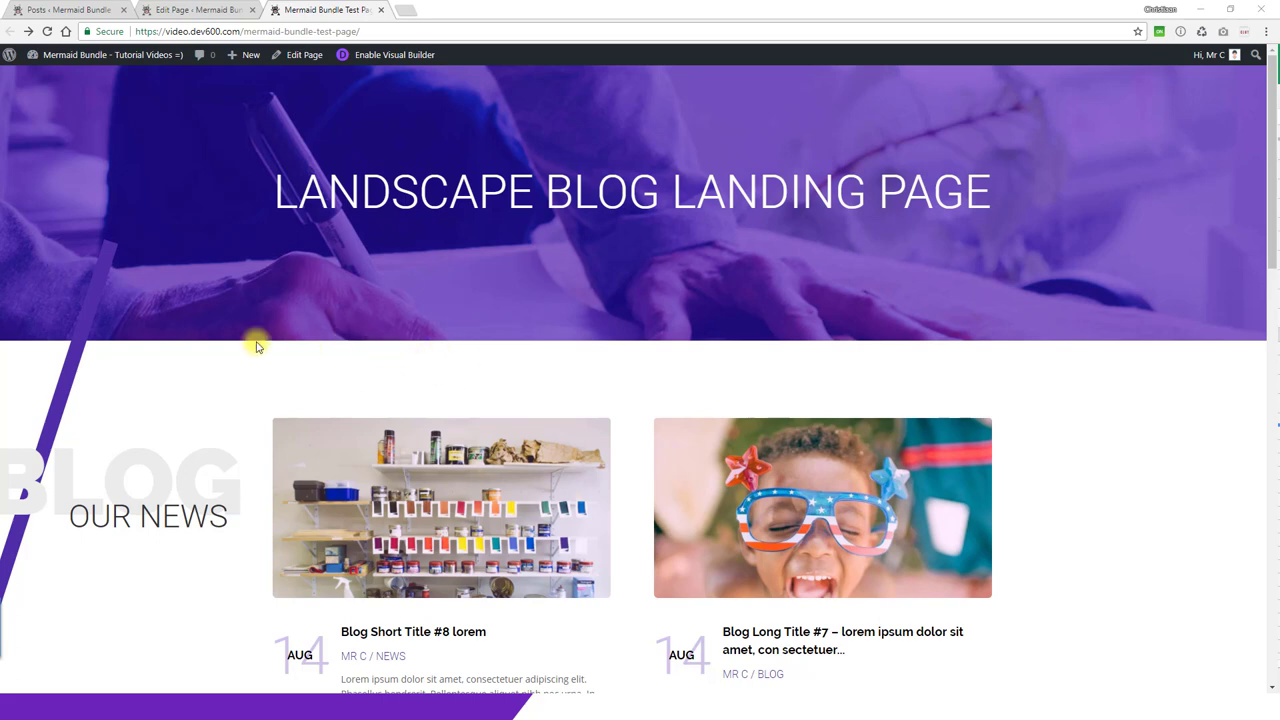
Scroll down the landscape blog page to the OUR NEWS post cards
scroll(236, 341, down, 3)
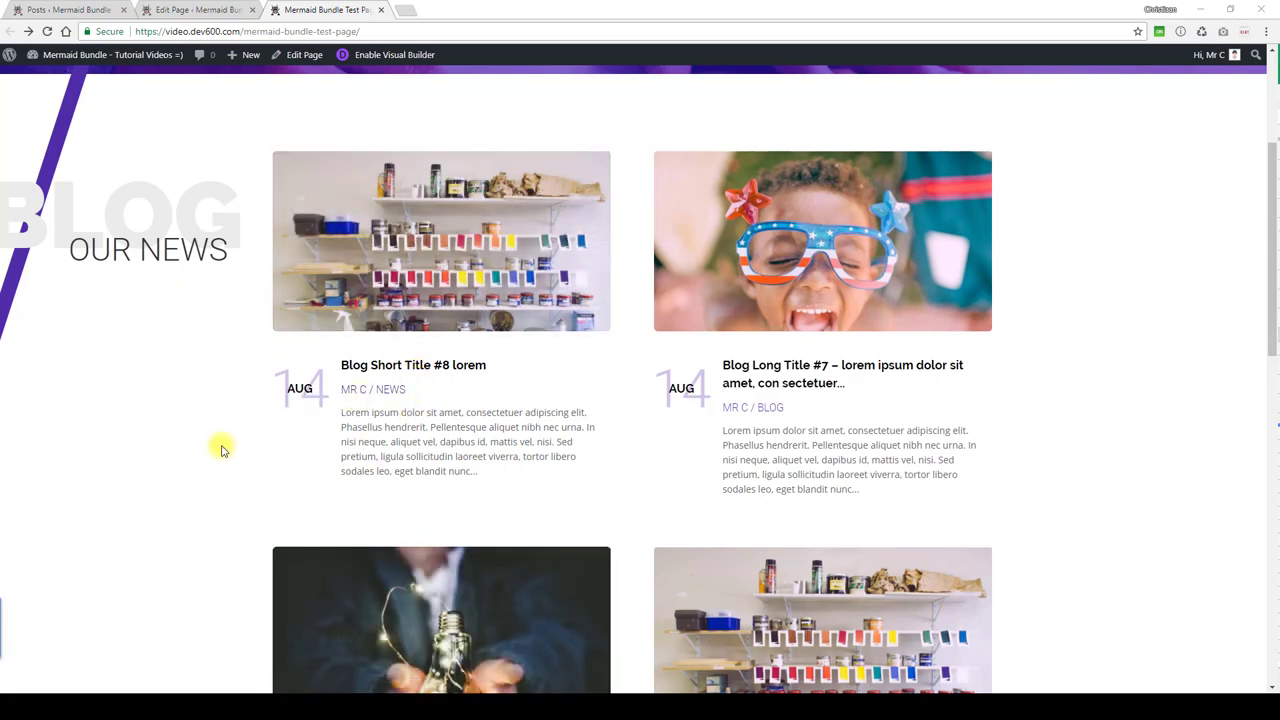
Replace #fff with mint green a1fb9c in the Read More colour and the featured-image :after background
key(alt+Tab)
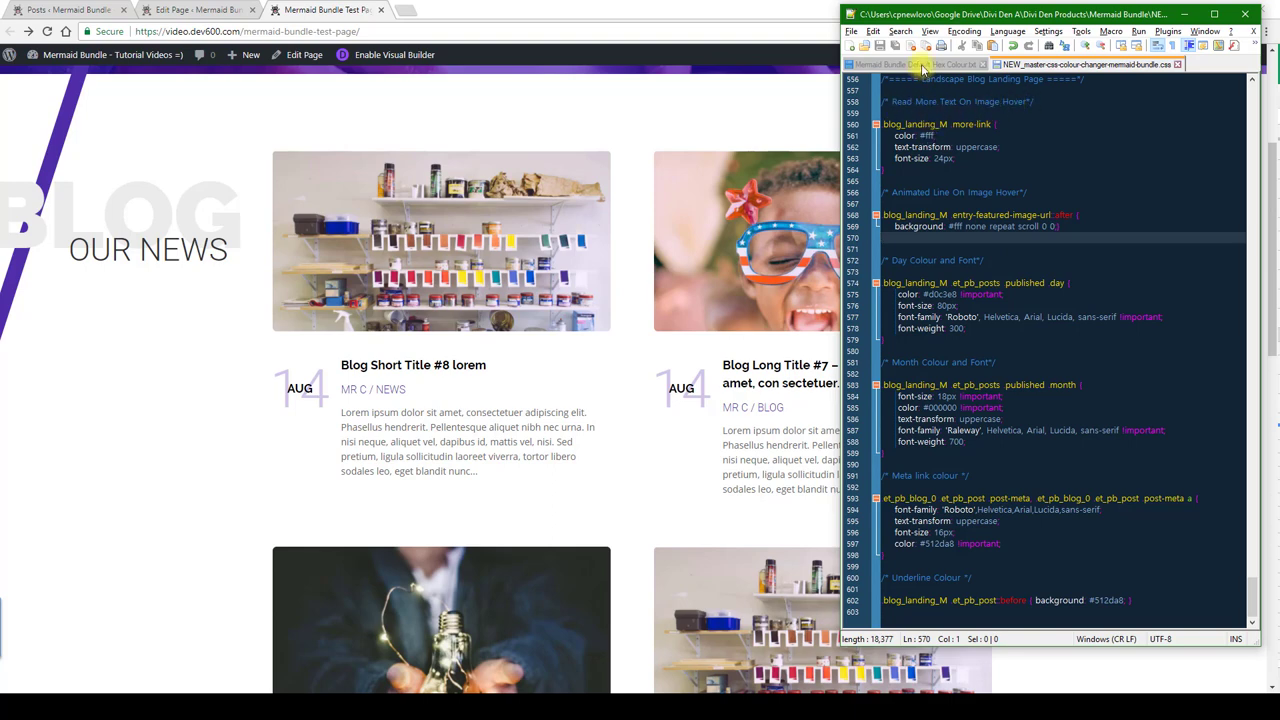
click(922, 66)
double_click(886, 227)
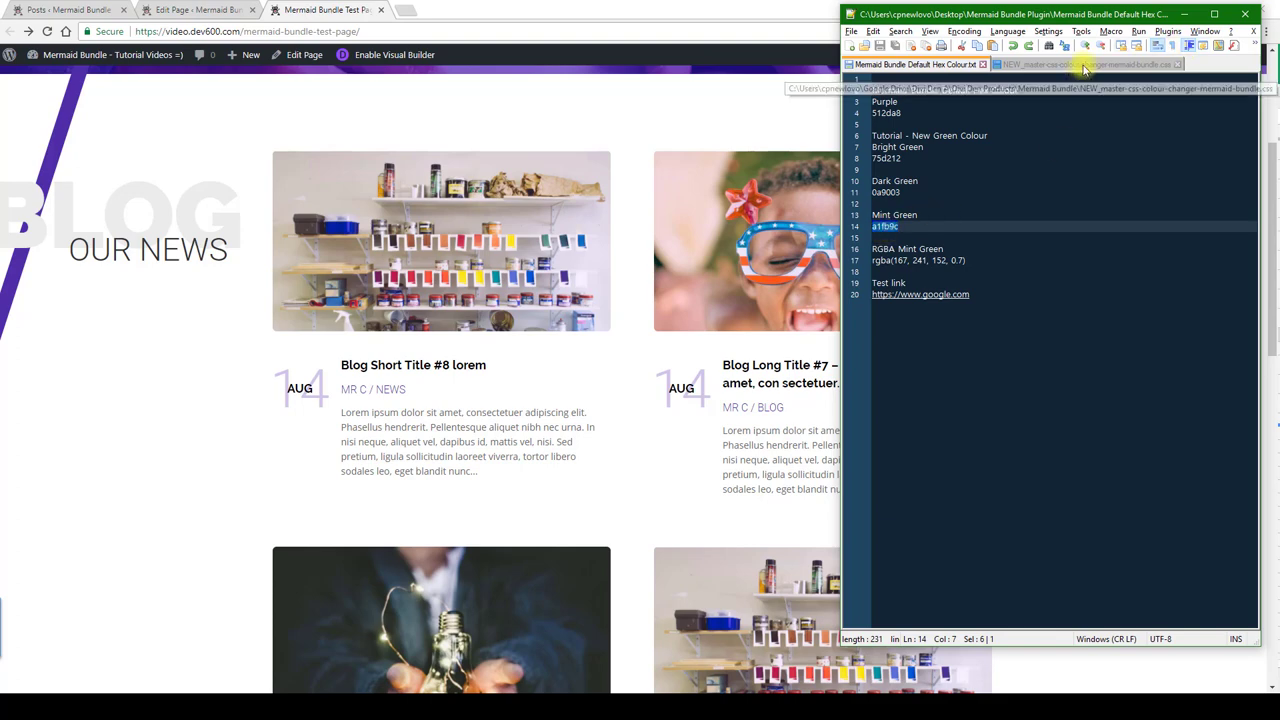
click(1082, 65)
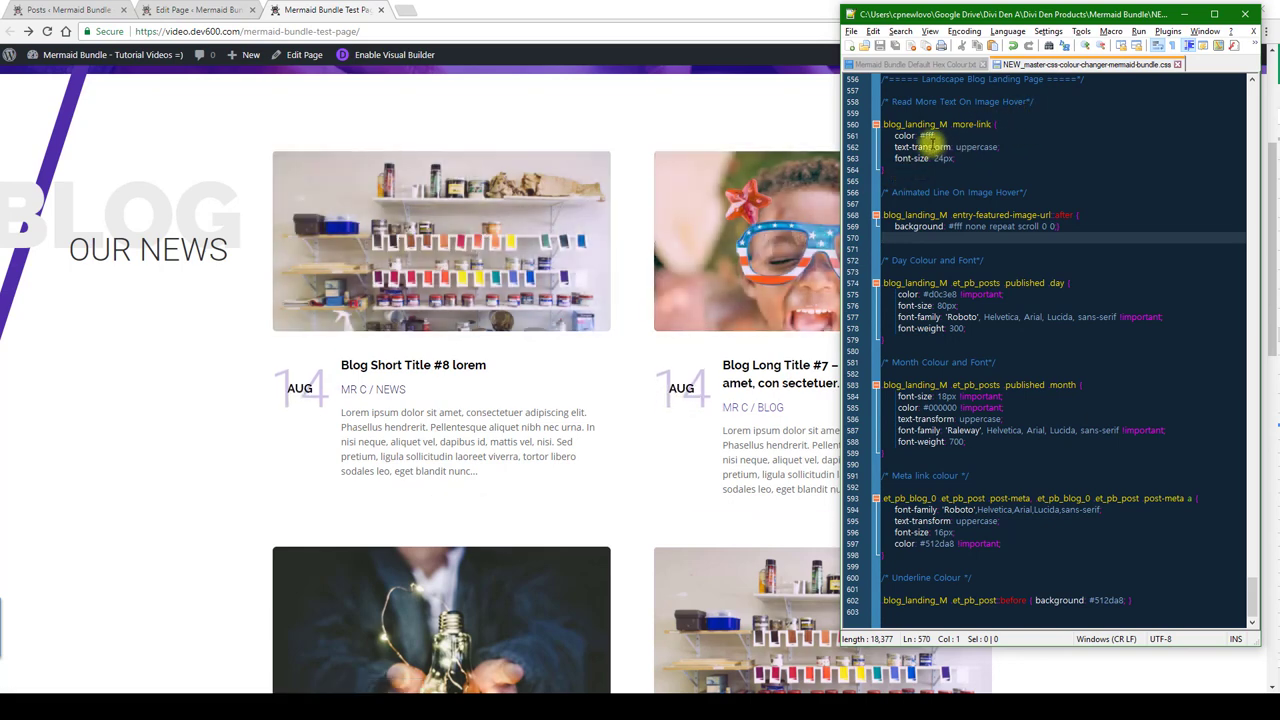
click(920, 135)
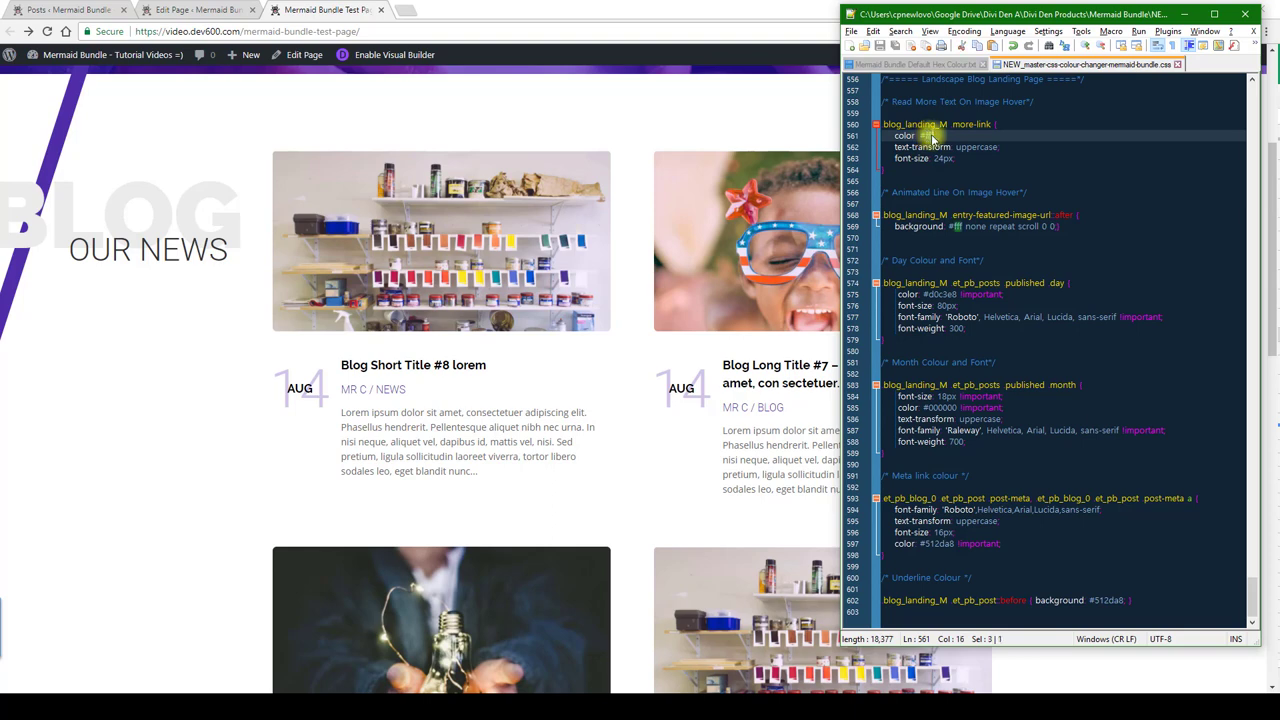
text(a1fb9c)
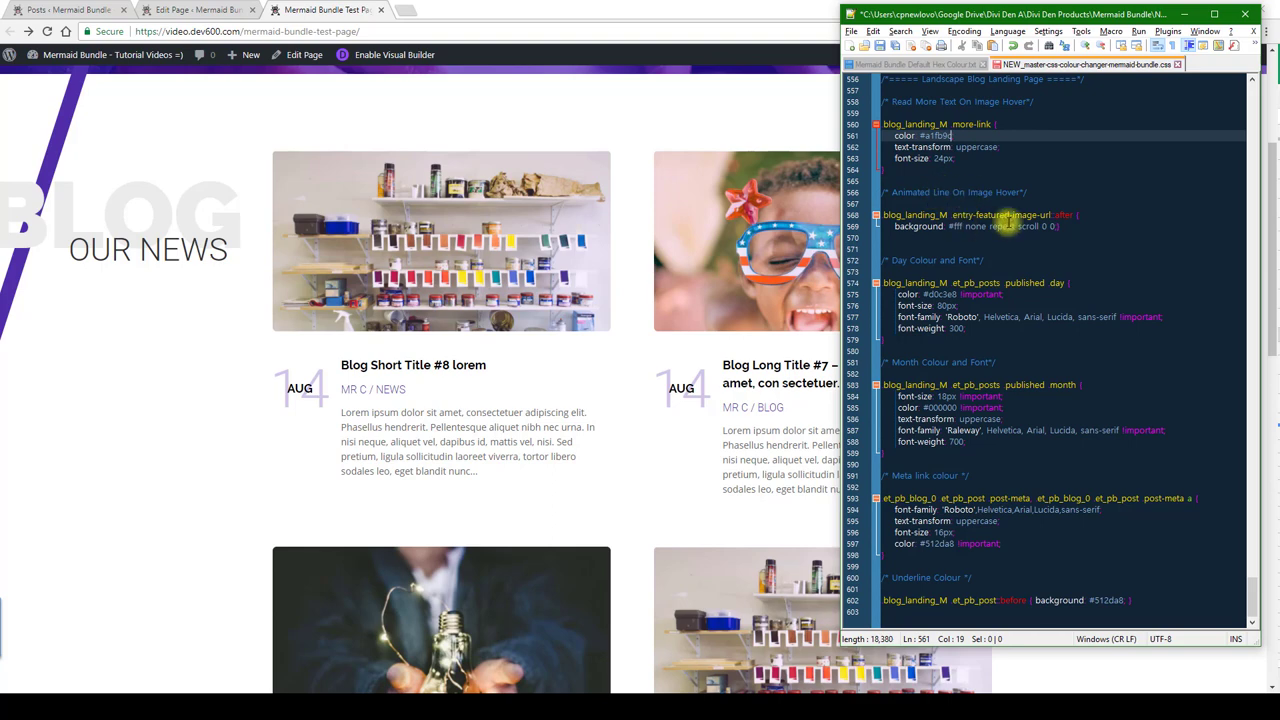
click(955, 227)
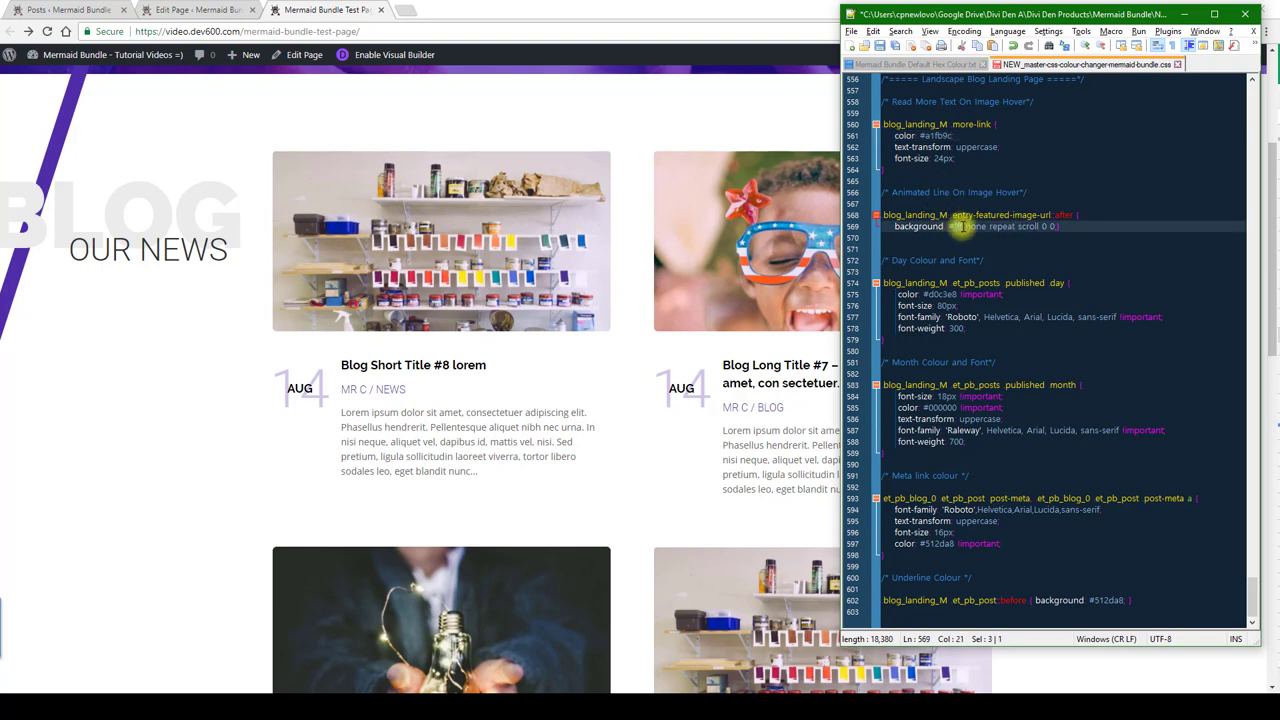
text(a1fb9c)
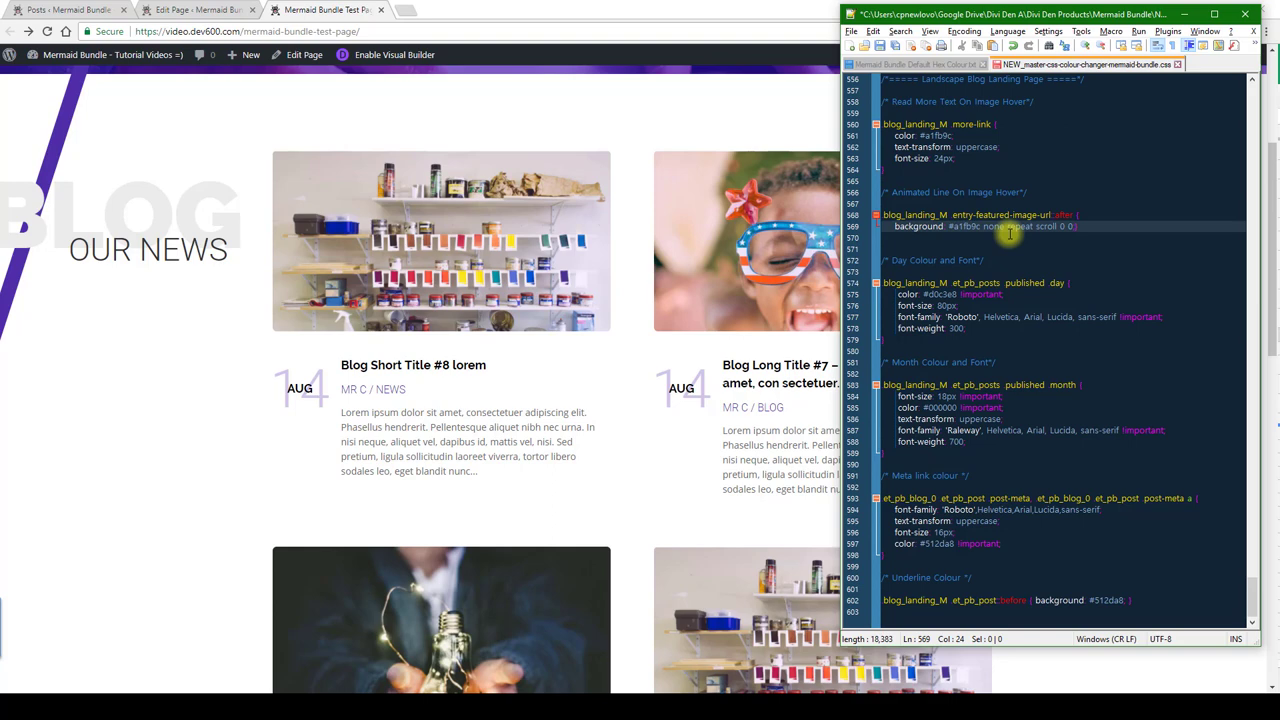
click(1010, 239)
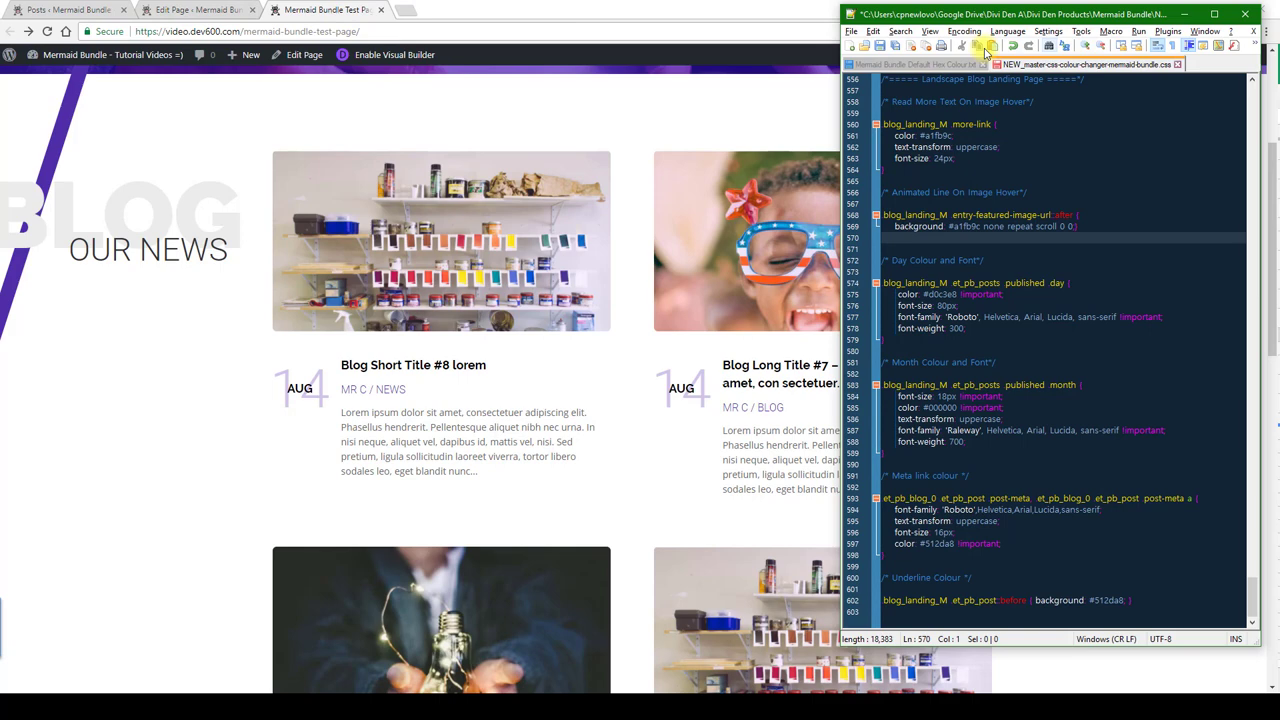
Change the day number colour from d0c3e8 to bright green 75d212
click(940, 64)
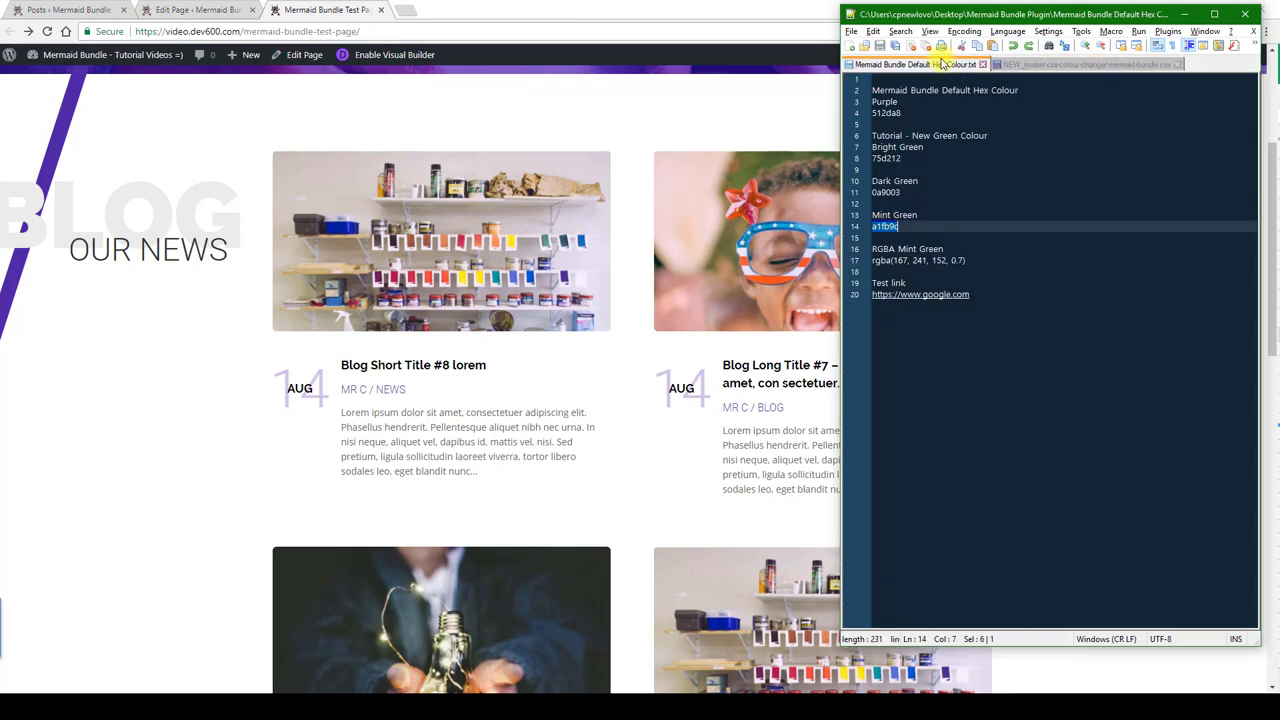
double_click(886, 158)
key(ctrl+c)
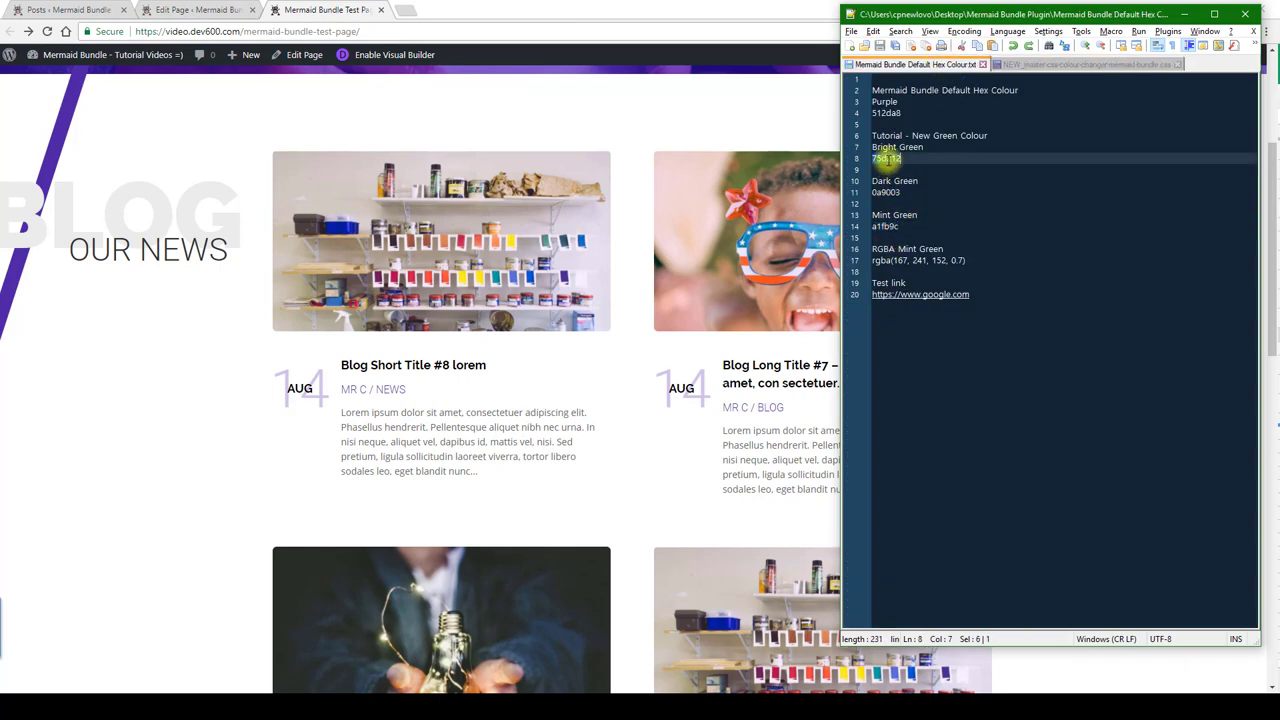
click(1062, 64)
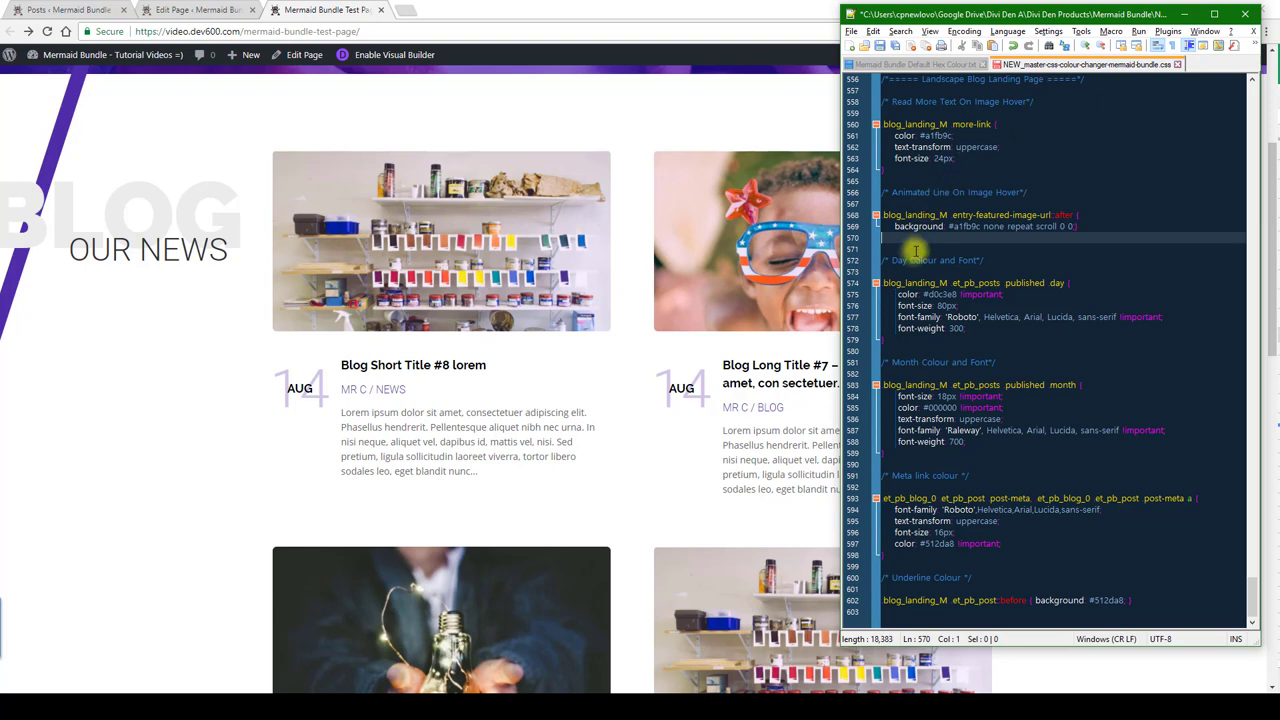
double_click(941, 295)
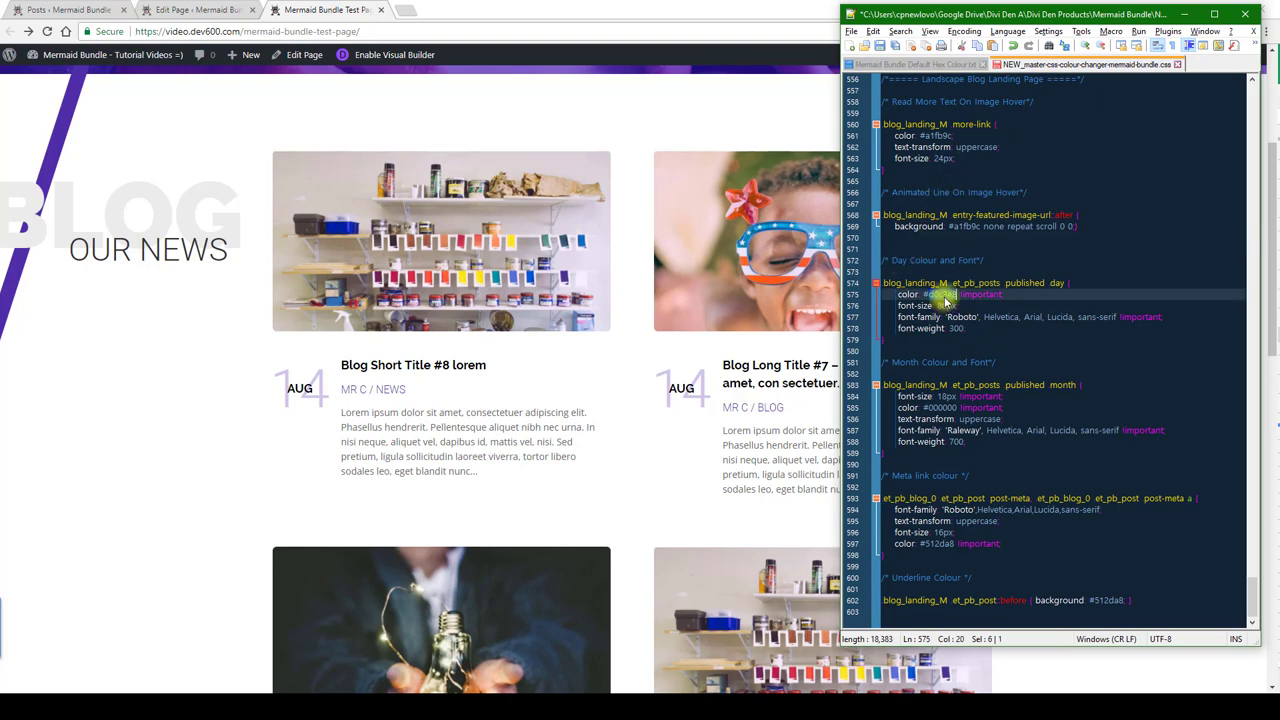
key(ctrl+v)
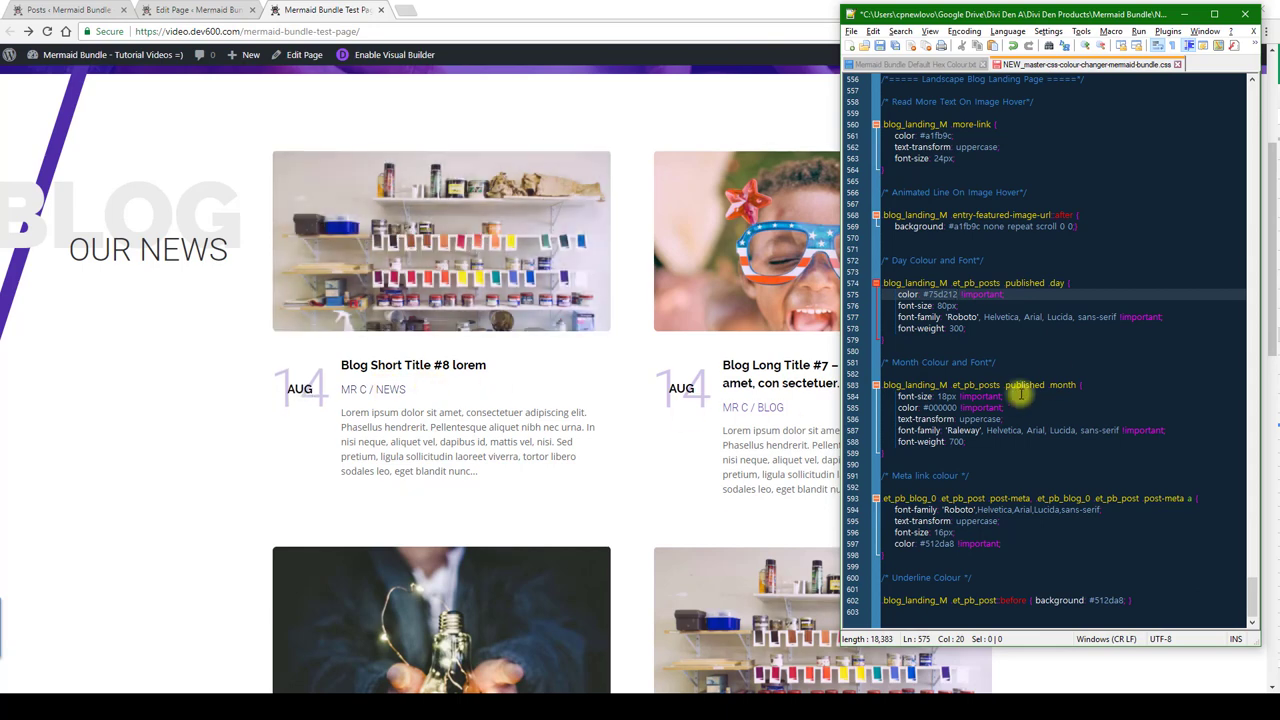
Replace purple 512da8 with dark green 0a9003 in the meta link colour and underline background
click(933, 64)
click(889, 191)
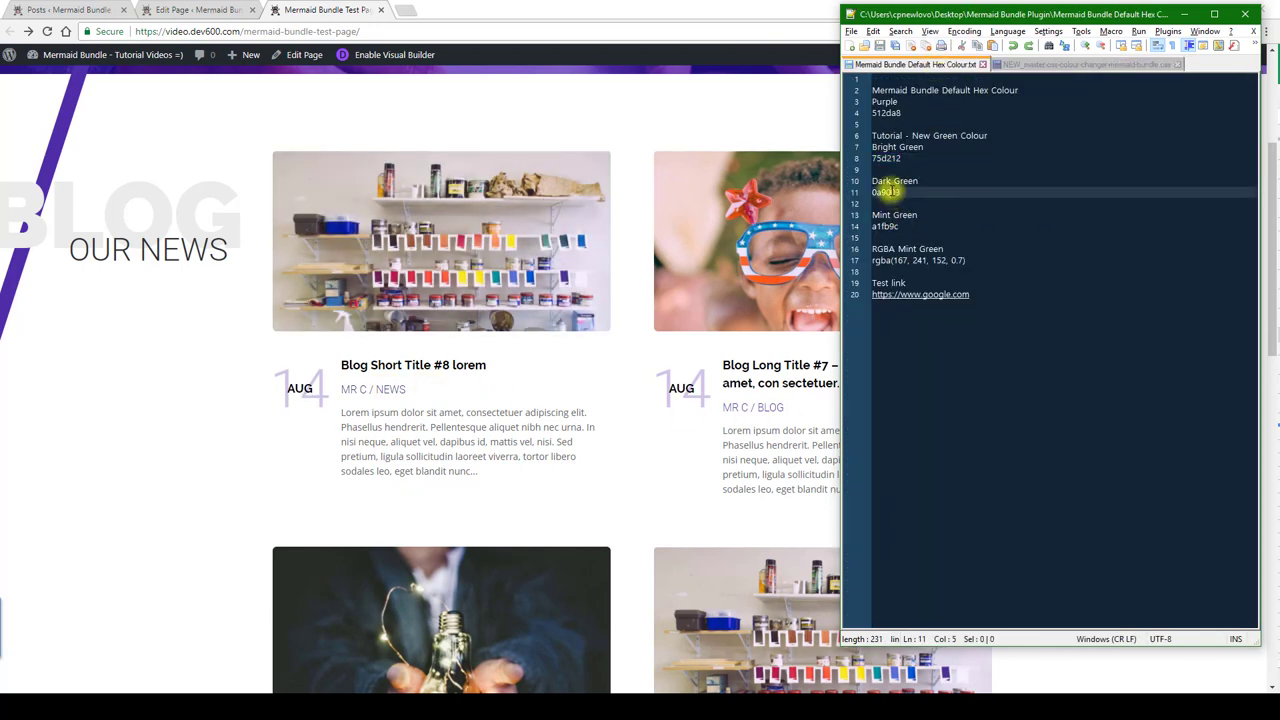
click(1088, 65)
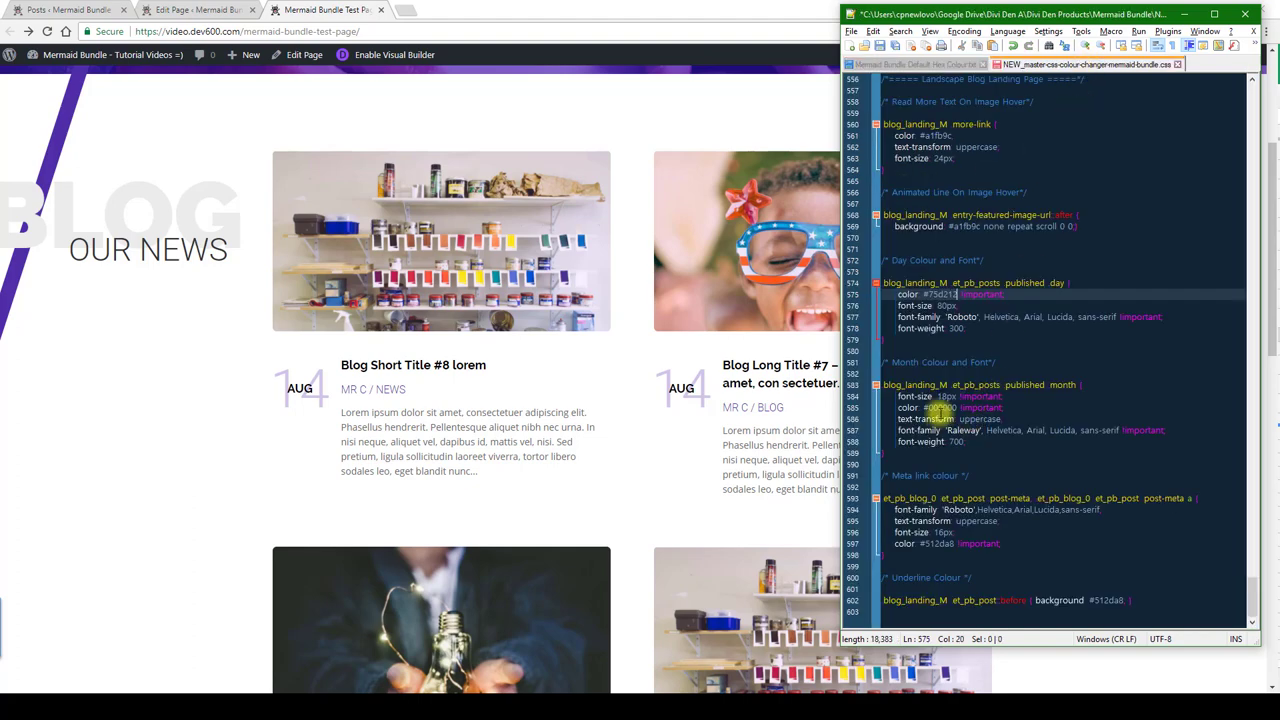
double_click(937, 543)
text(0a9d03)
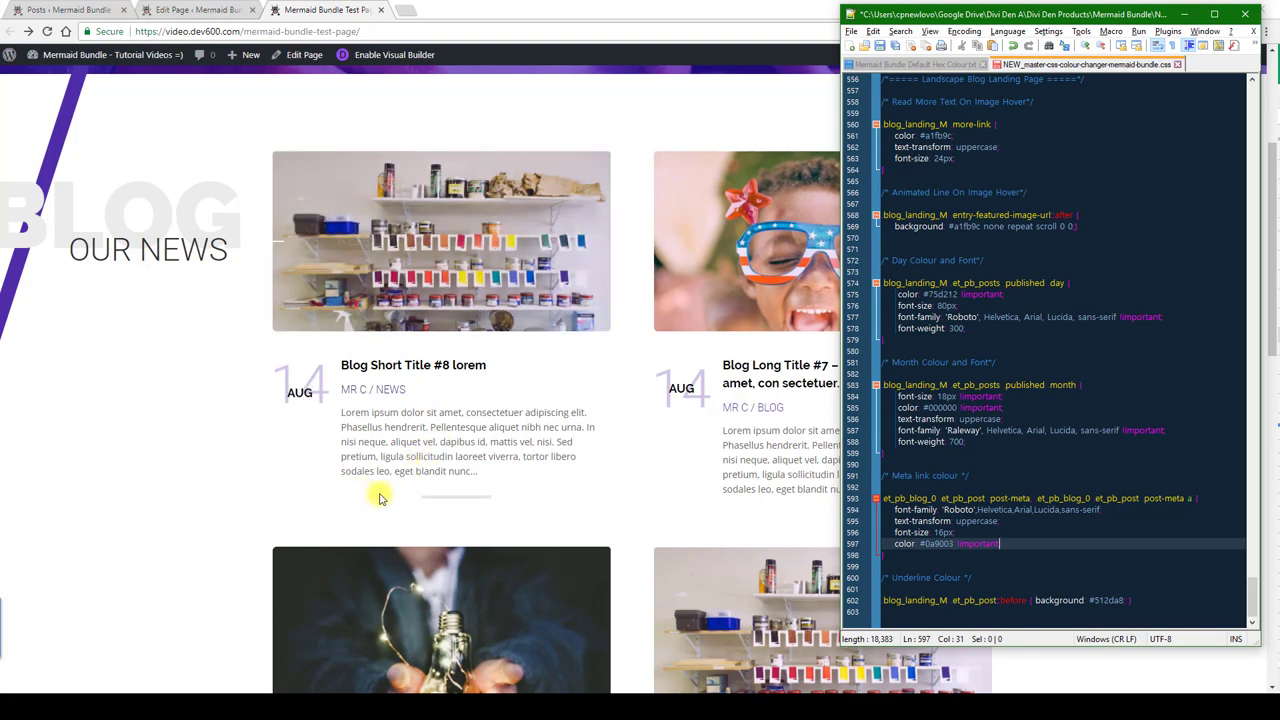
double_click(1118, 600)
text(0a9003)
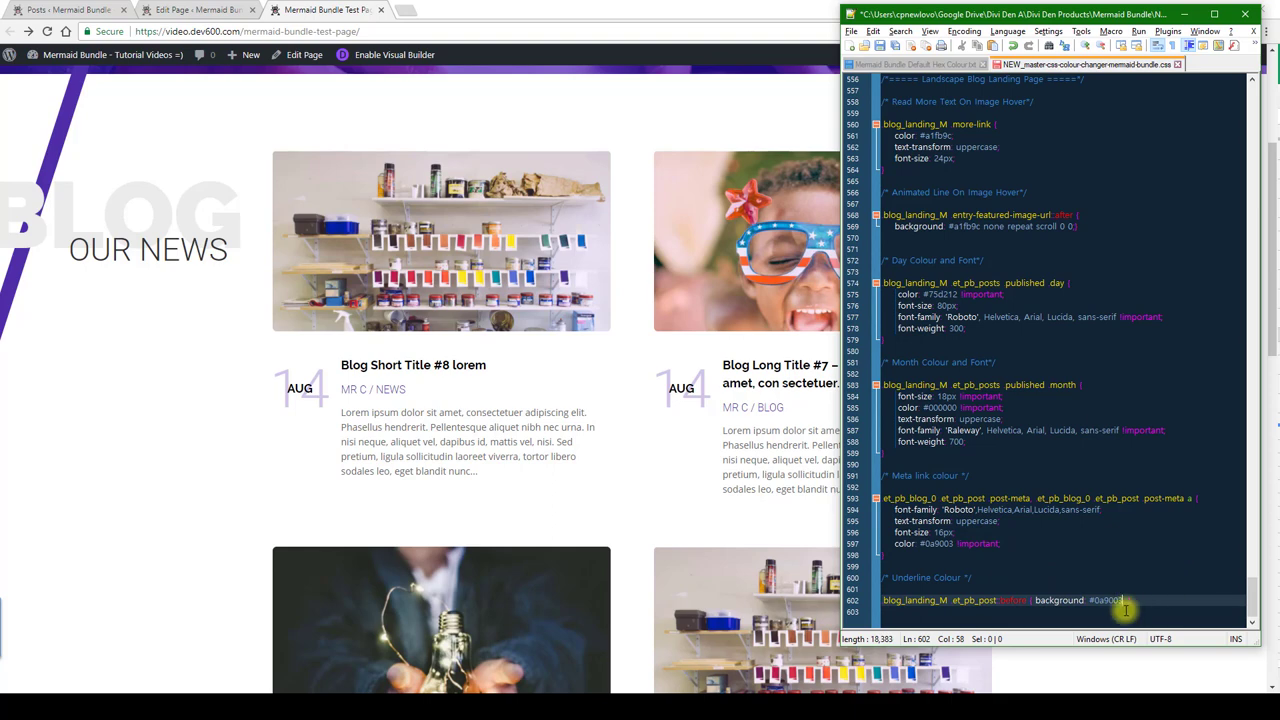
Paste the edited Landscape Blog CSS into the page's Divi Builder Custom CSS, save, and update the page
drag(1142, 600, 870, 128)
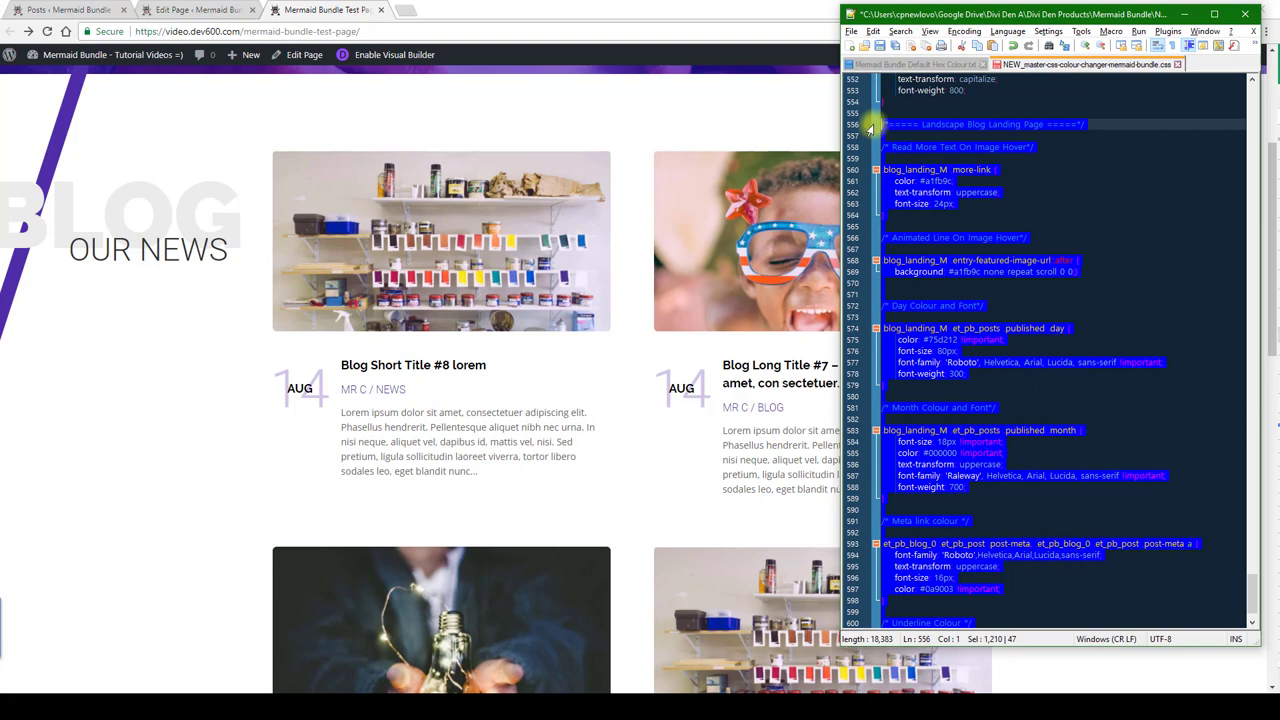
click(197, 9)
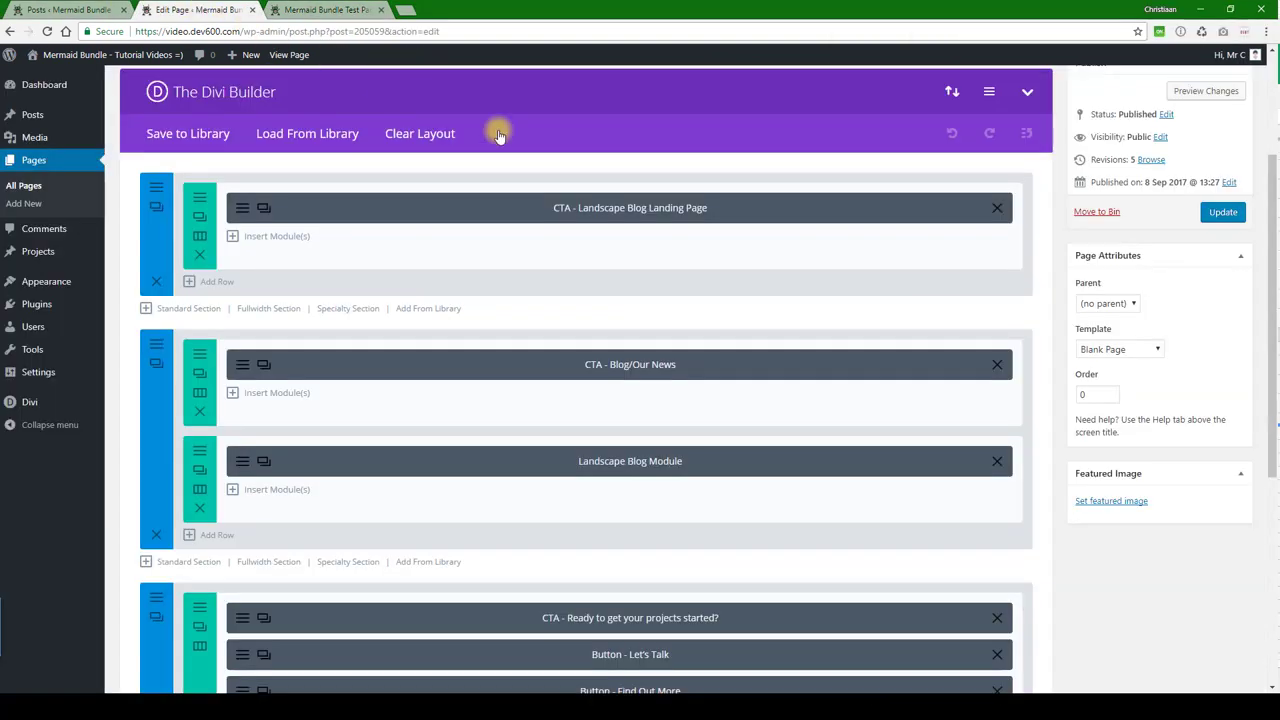
click(996, 92)
click(634, 366)
text(.blog_landing_M .et_pb_post::before { background: #0a9b03; })
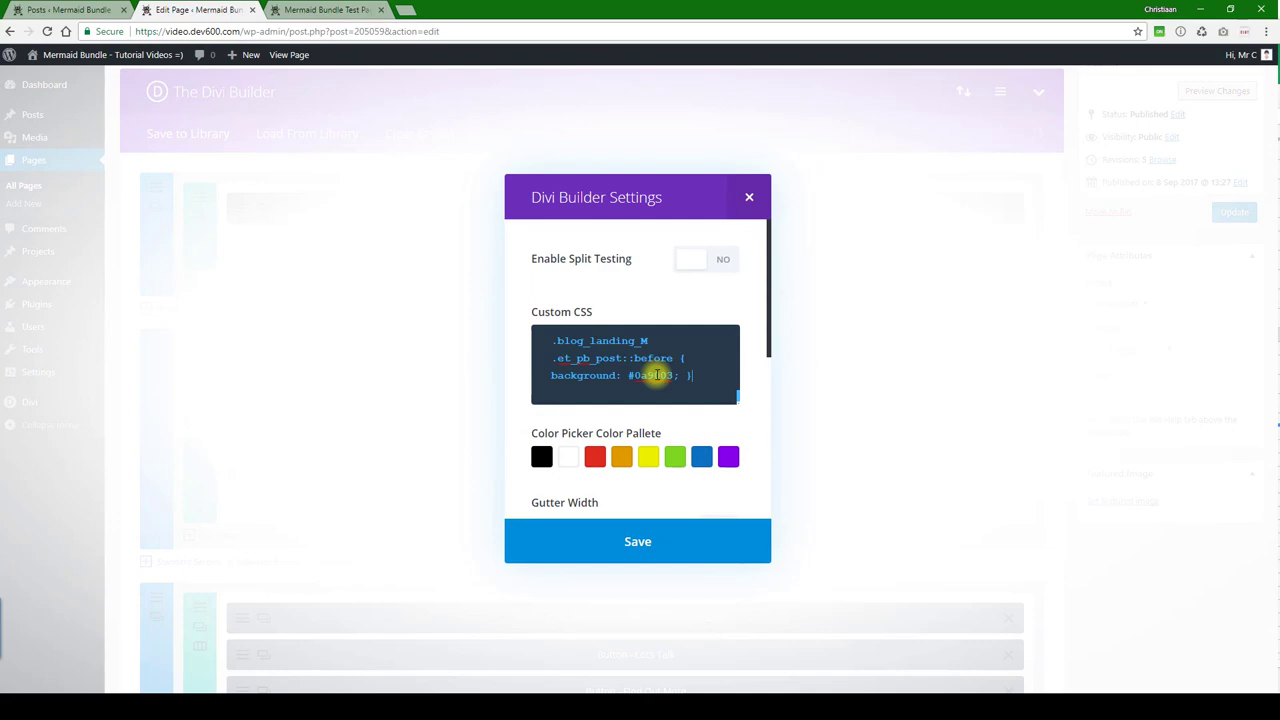
click(643, 551)
click(1222, 208)
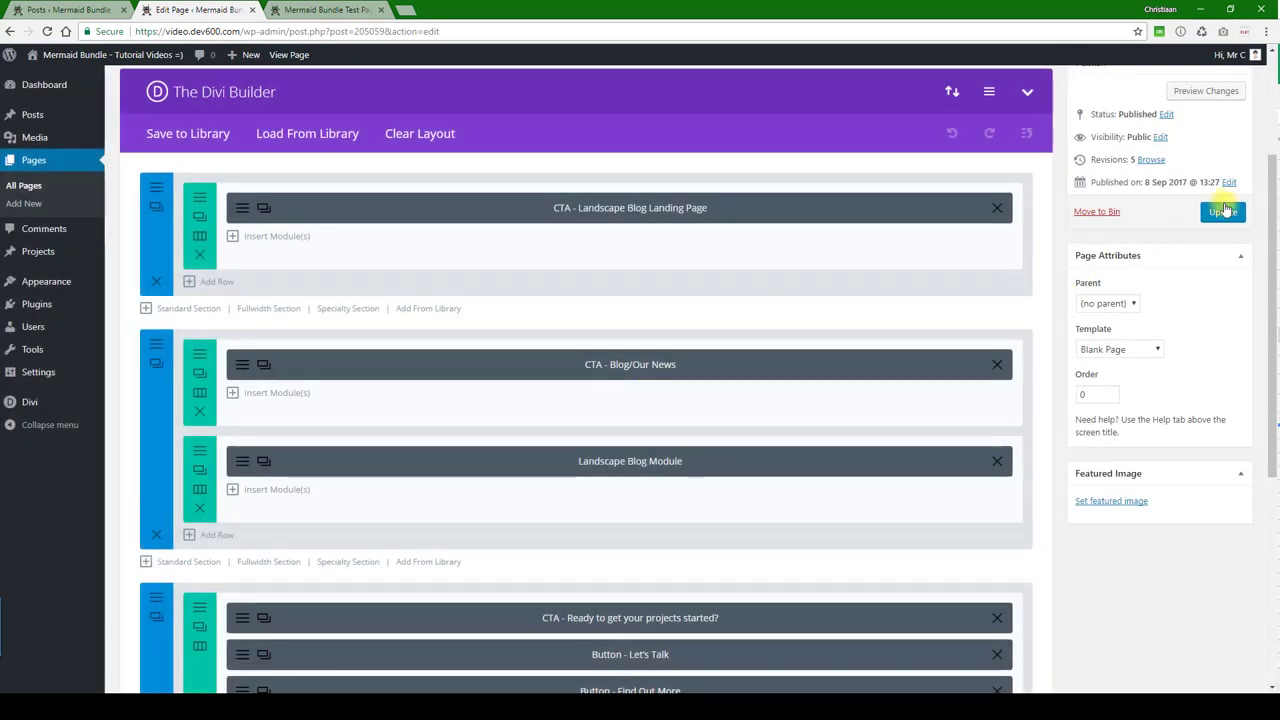
Reload the live test page and check the green day numbers, meta links and underline on the Our News cards
click(325, 9)
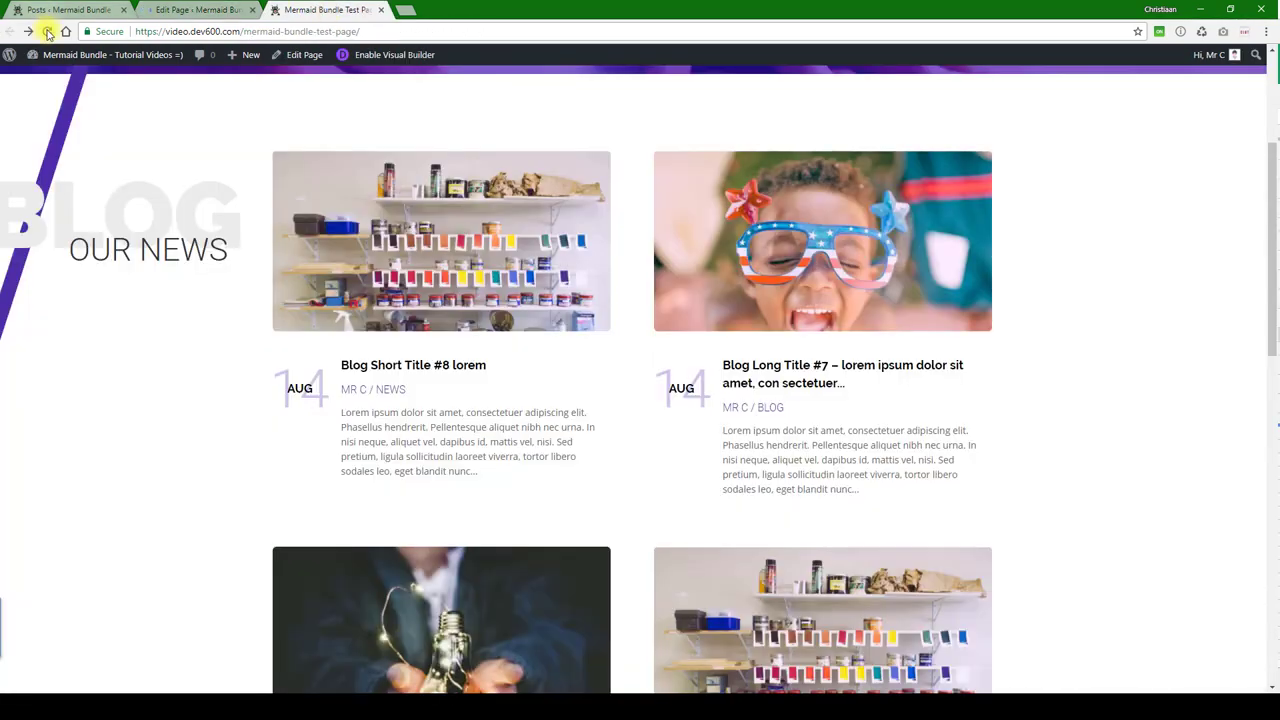
click(48, 31)
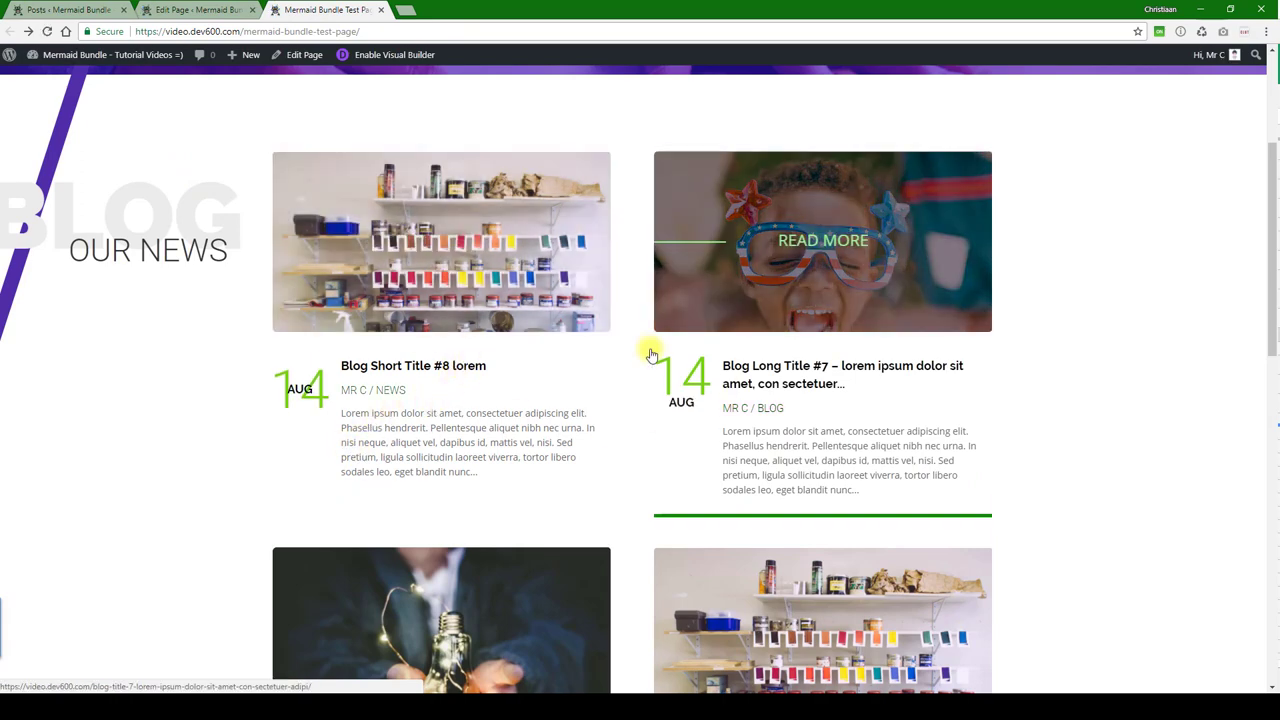
scroll(425, 430, down, 1)
scroll(128, 258, up, 2)
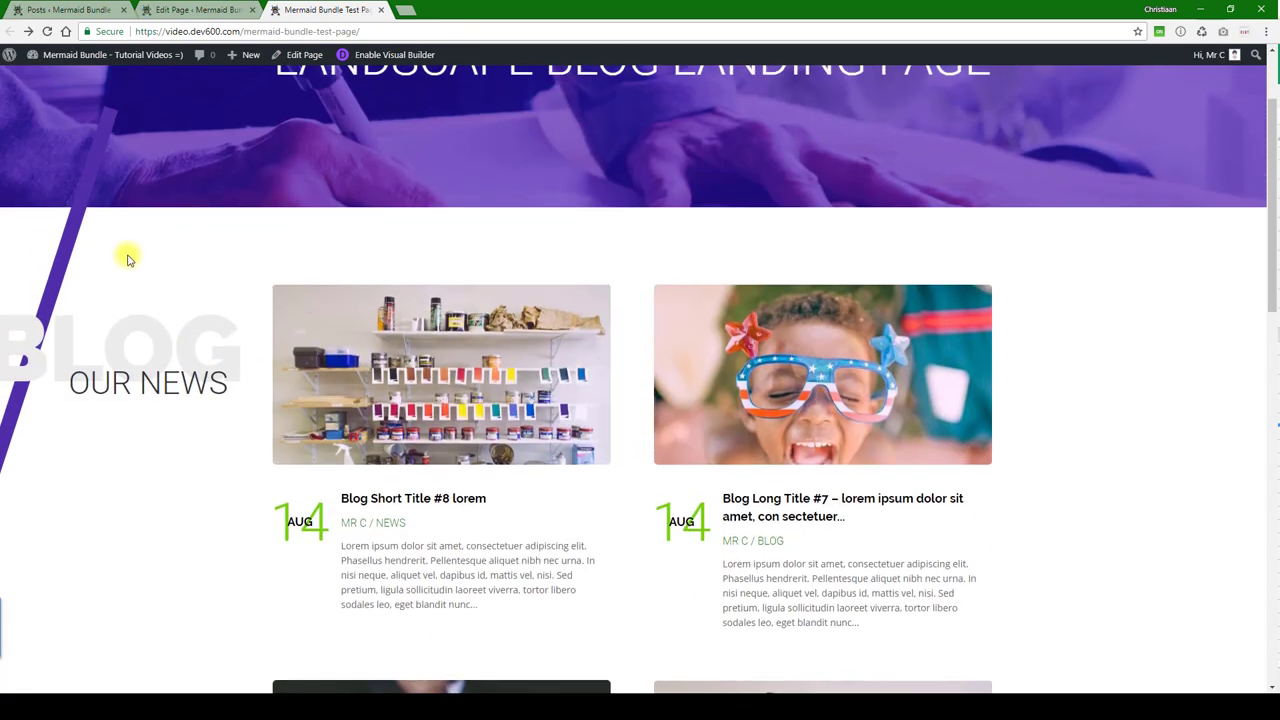
scroll(87, 221, up, 1)
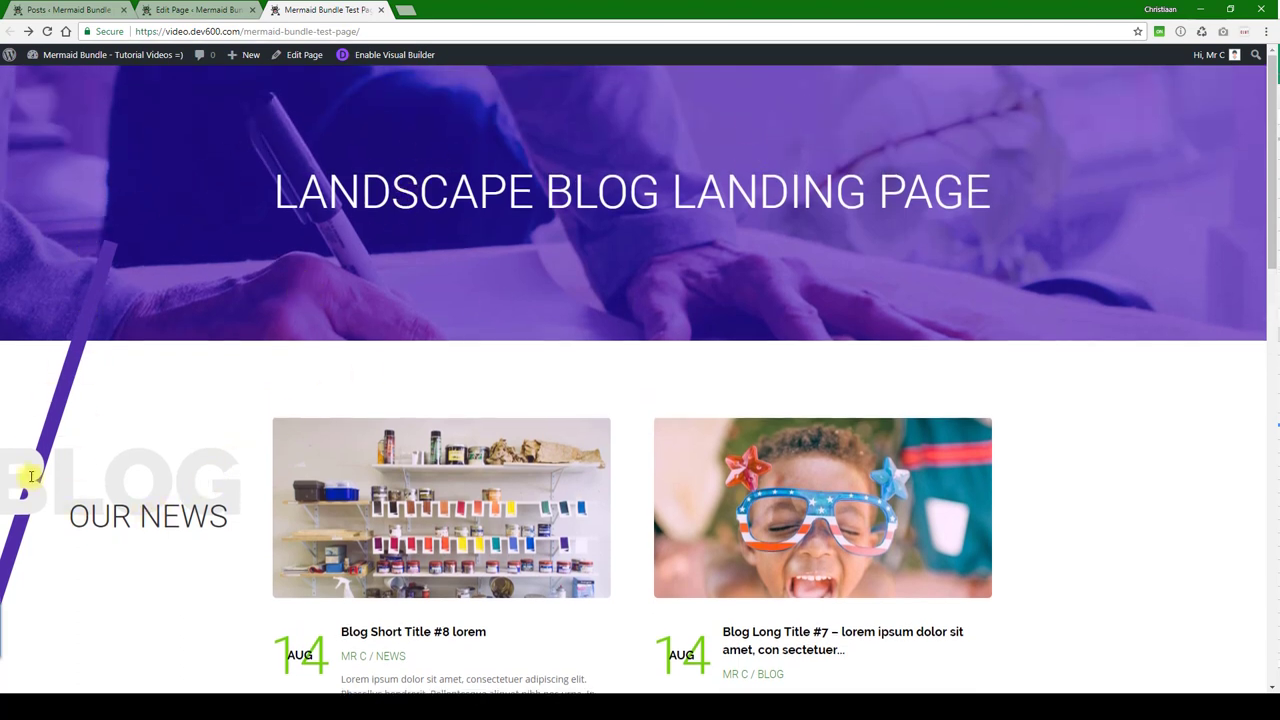
Load the Landscape Blog Landing Page layout from the Divi library, replacing the existing content
click(208, 12)
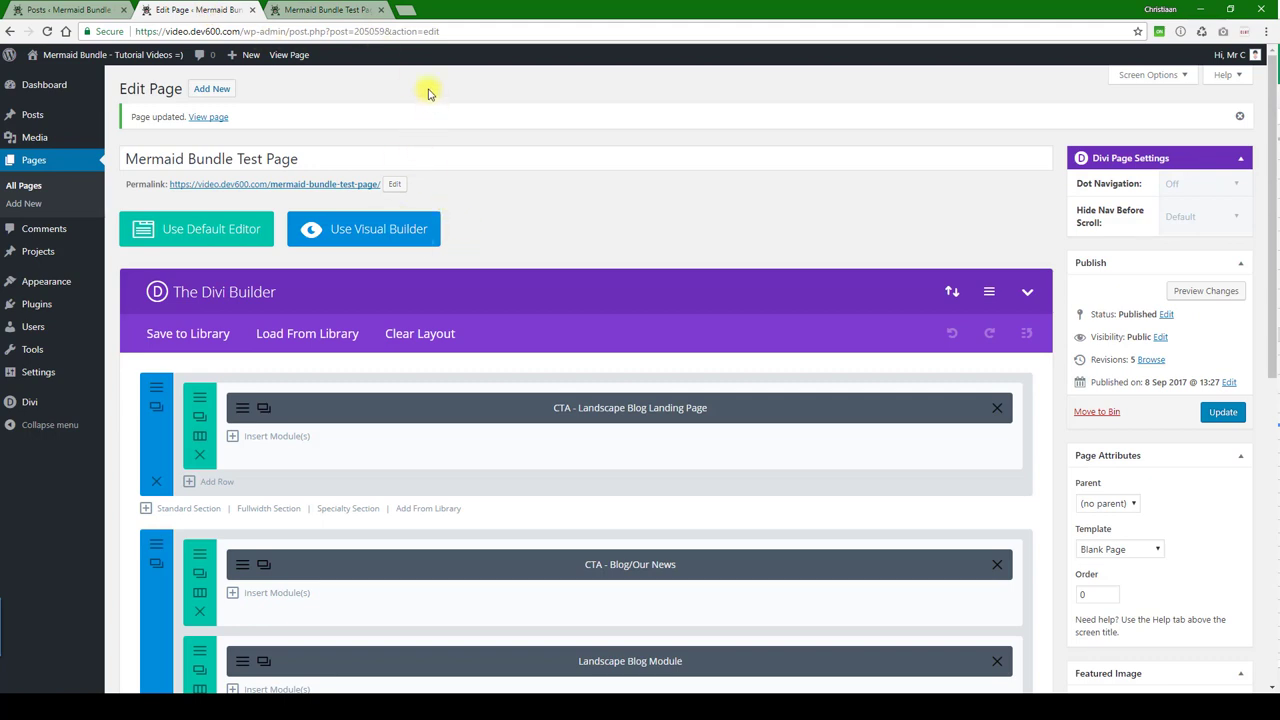
click(296, 341)
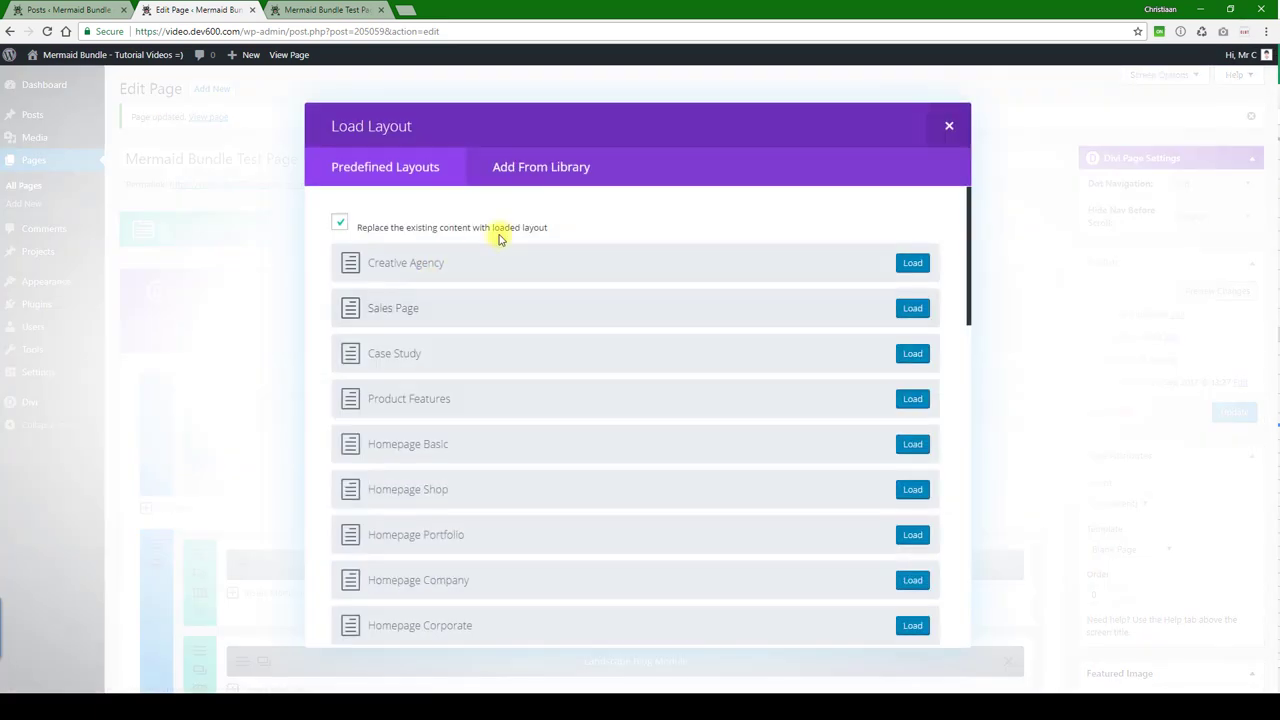
click(529, 172)
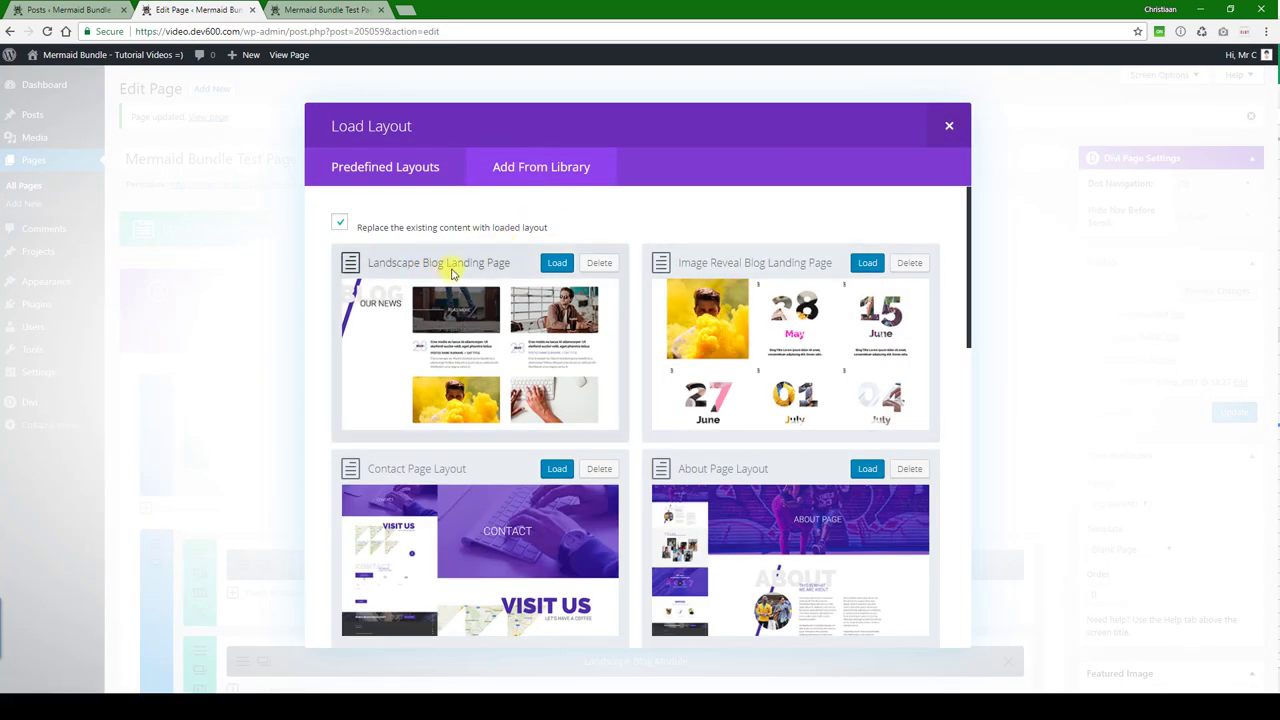
click(556, 266)
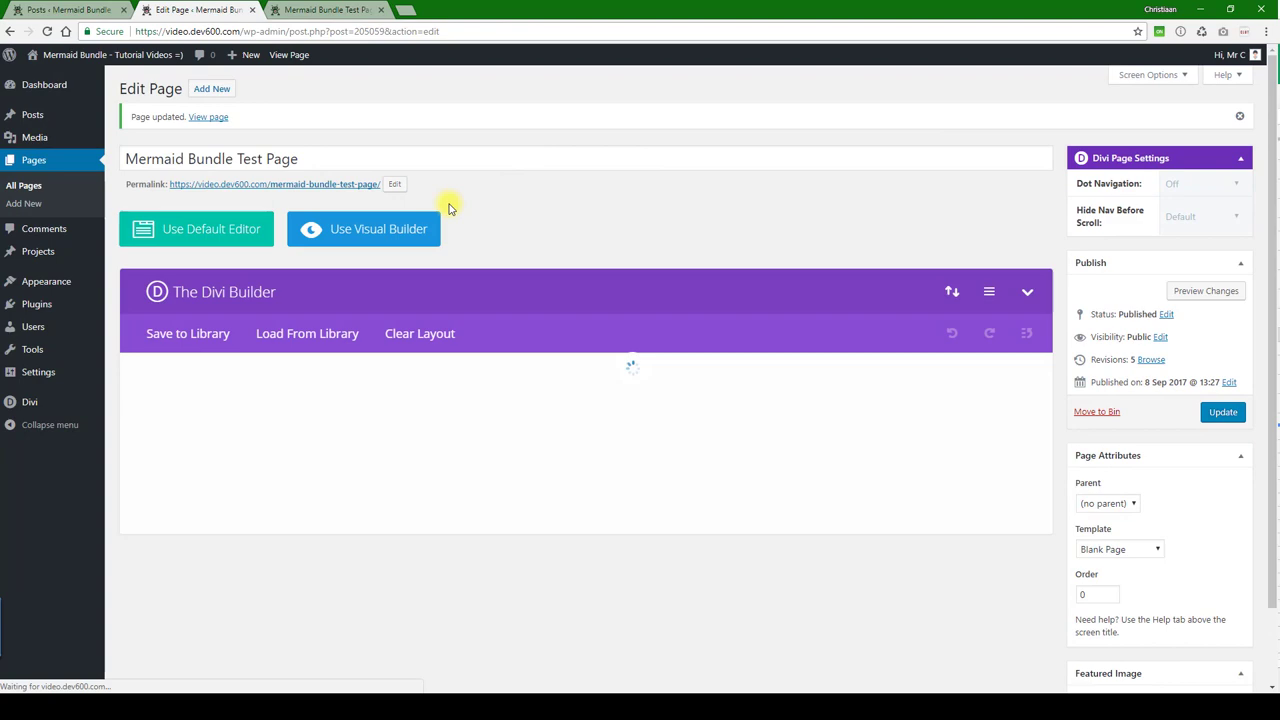
Swap the header section's purple photo background for plain light grey #e2e2e2 and save the section
scroll(222, 340, down, 2)
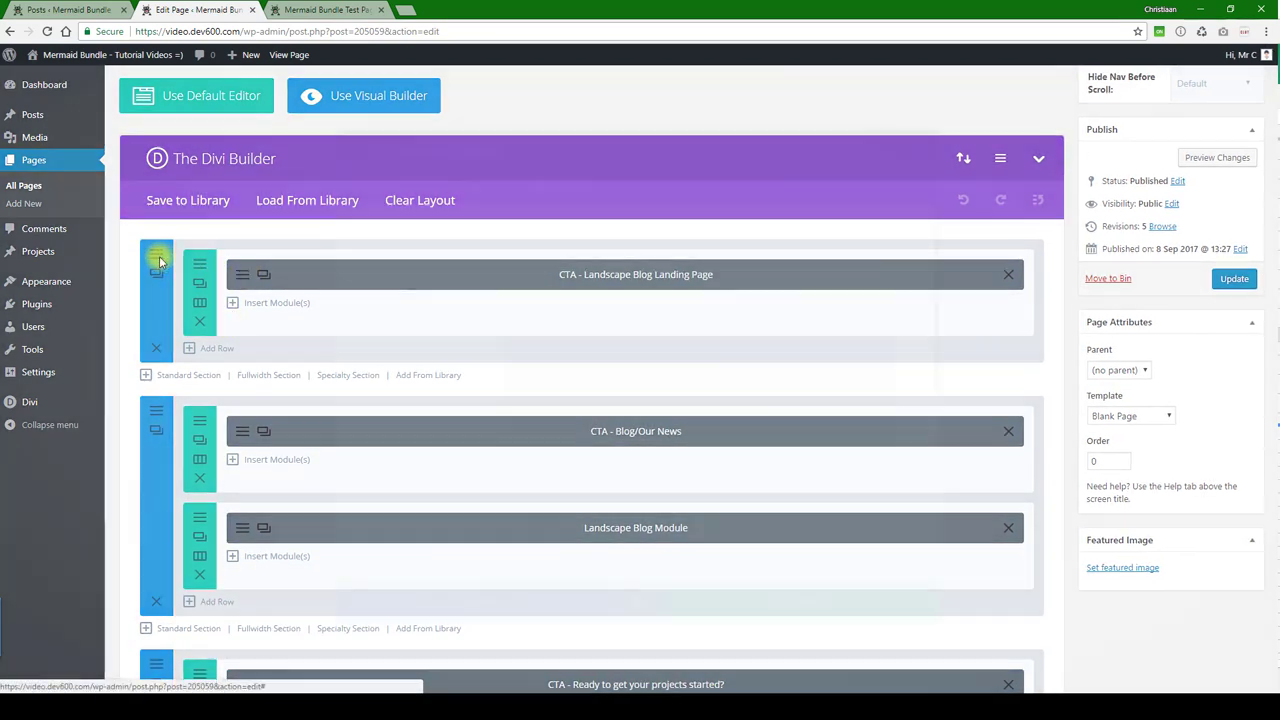
click(158, 262)
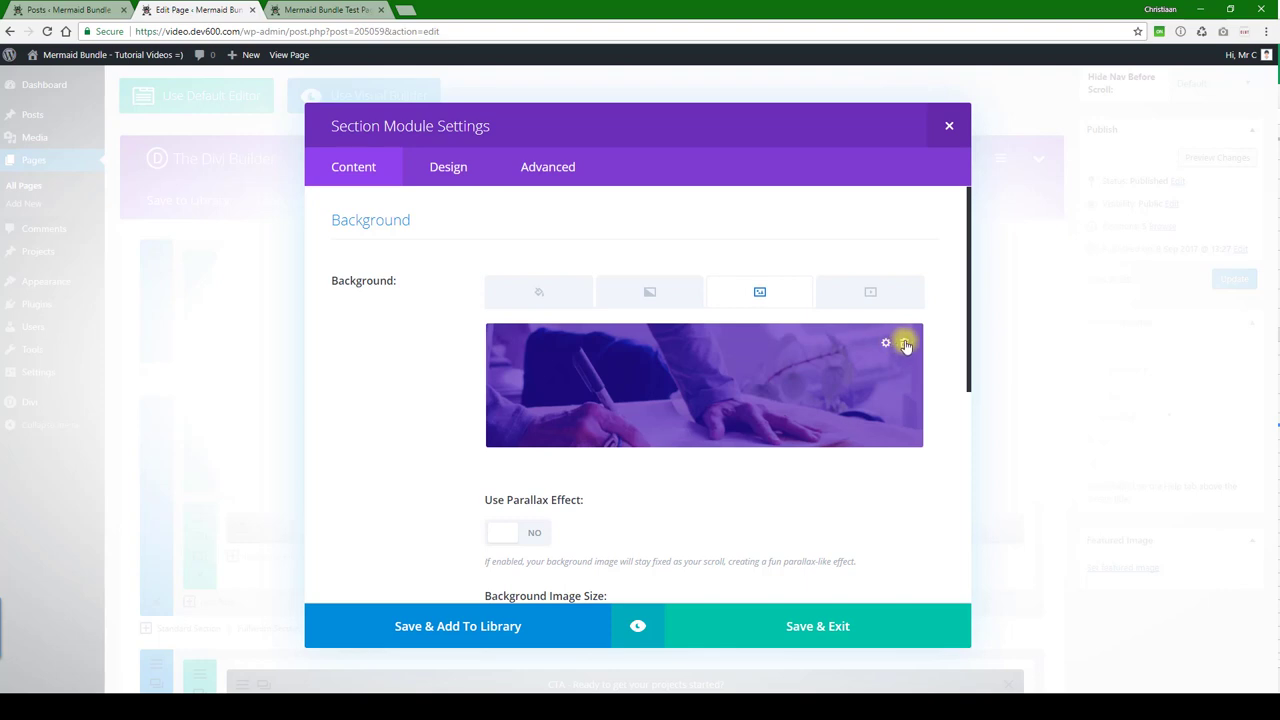
click(905, 344)
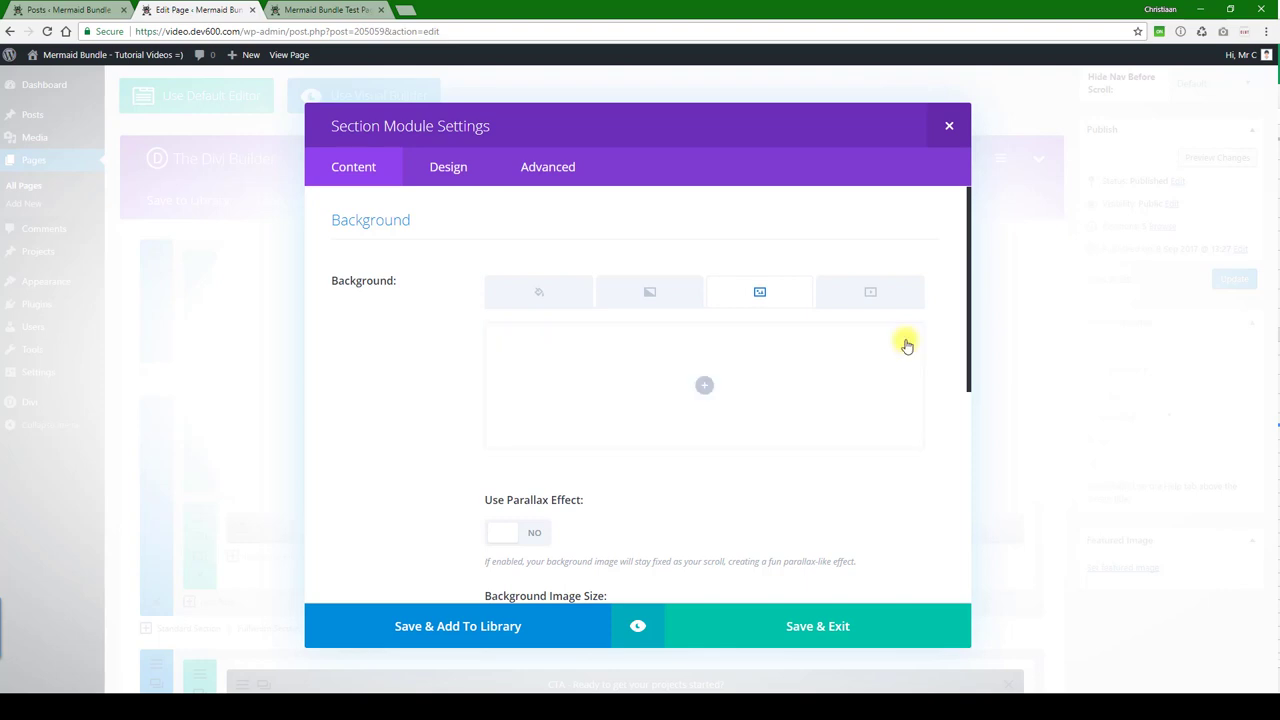
click(538, 292)
click(703, 388)
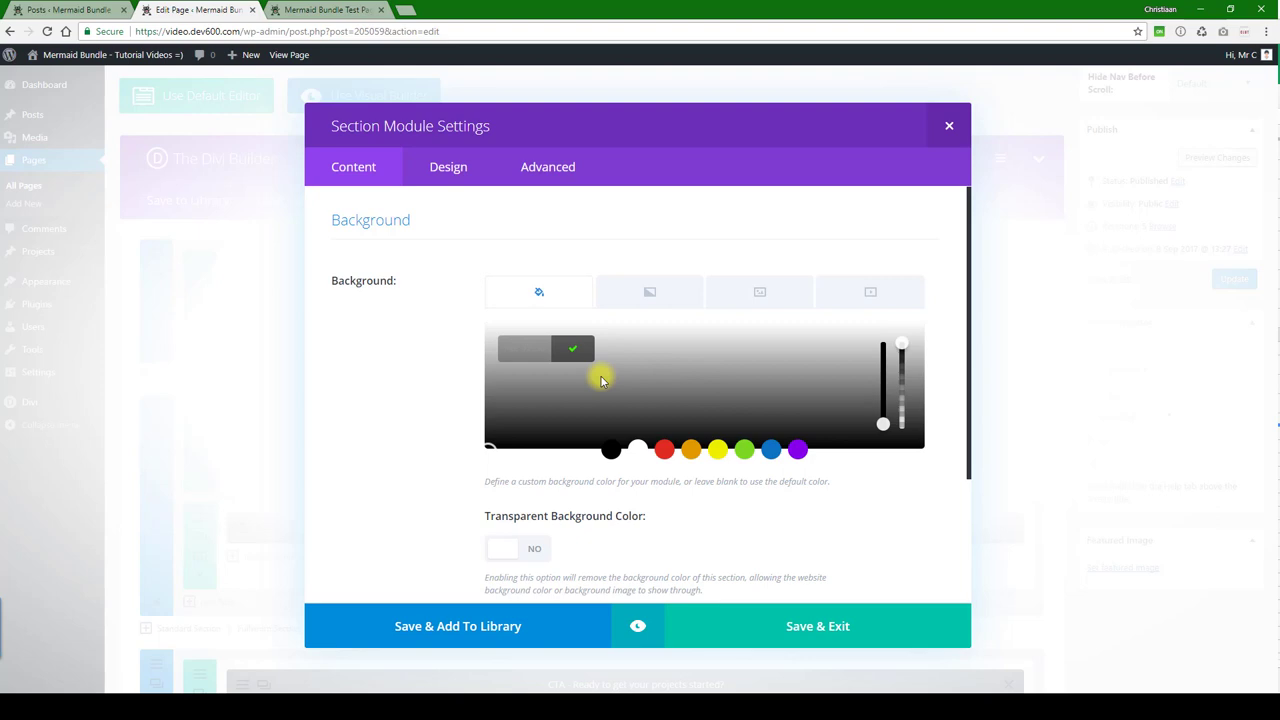
click(494, 341)
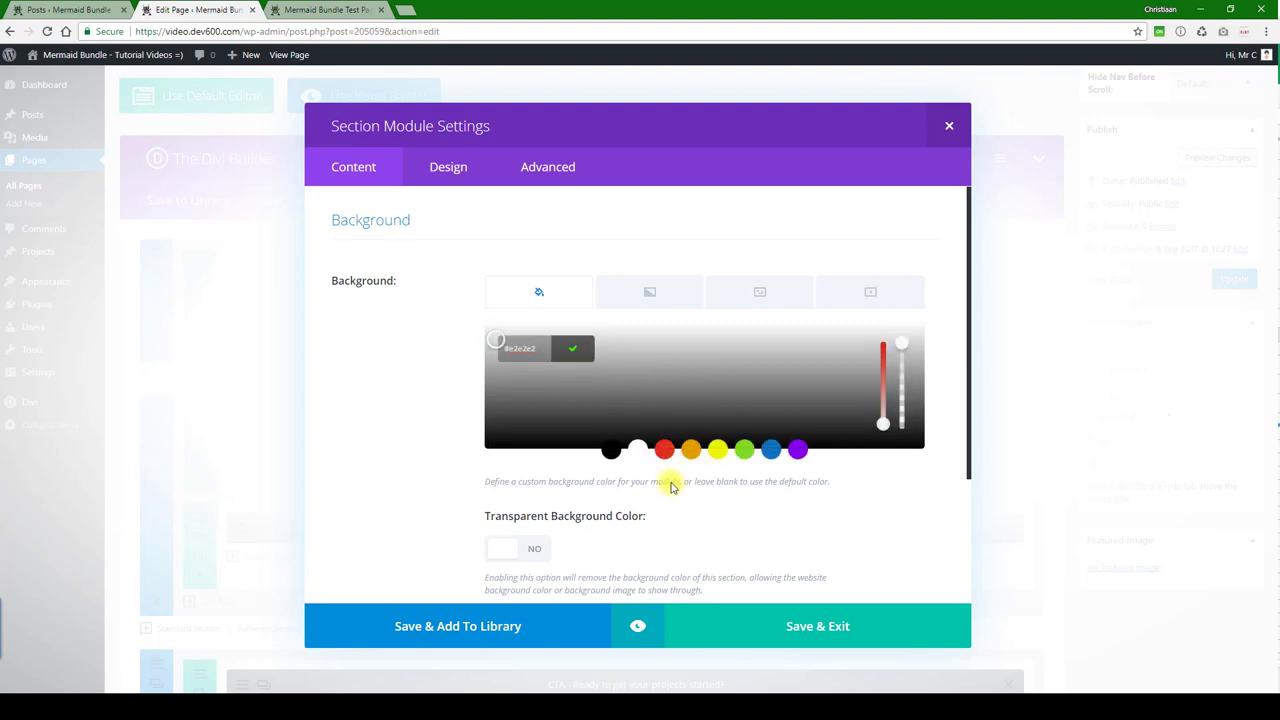
click(638, 626)
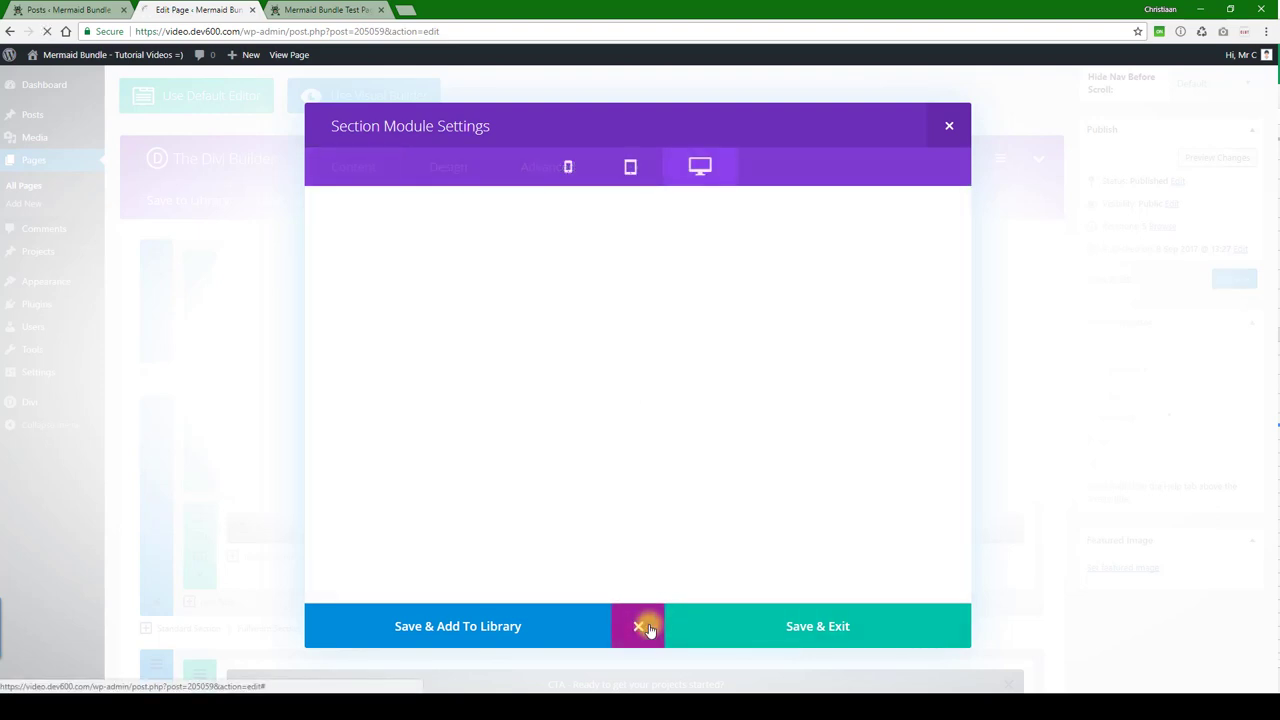
click(772, 624)
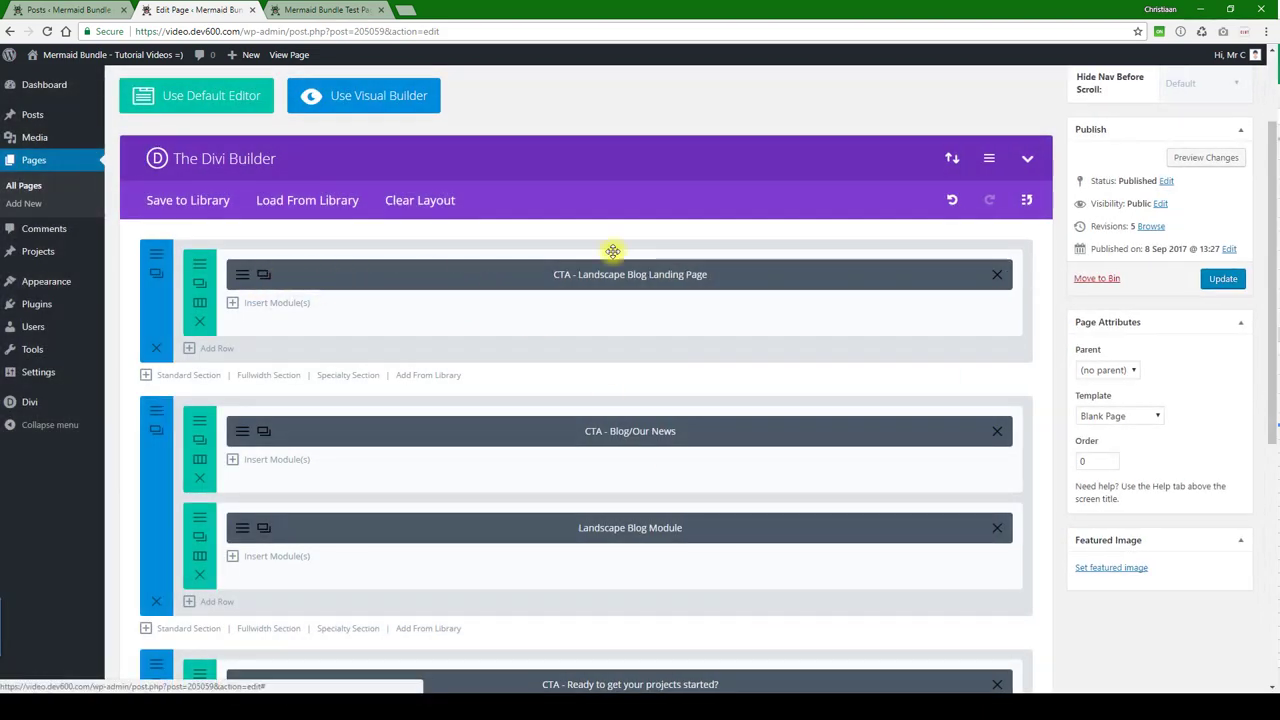
click(330, 9)
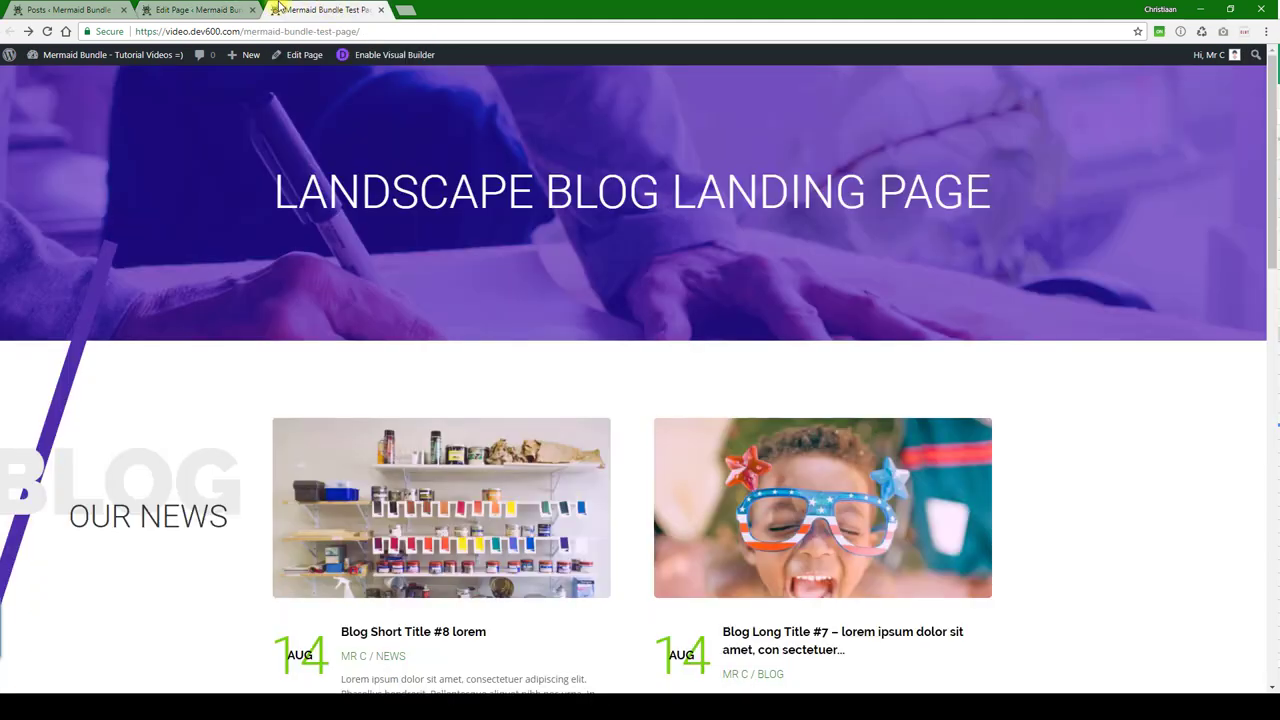
click(205, 9)
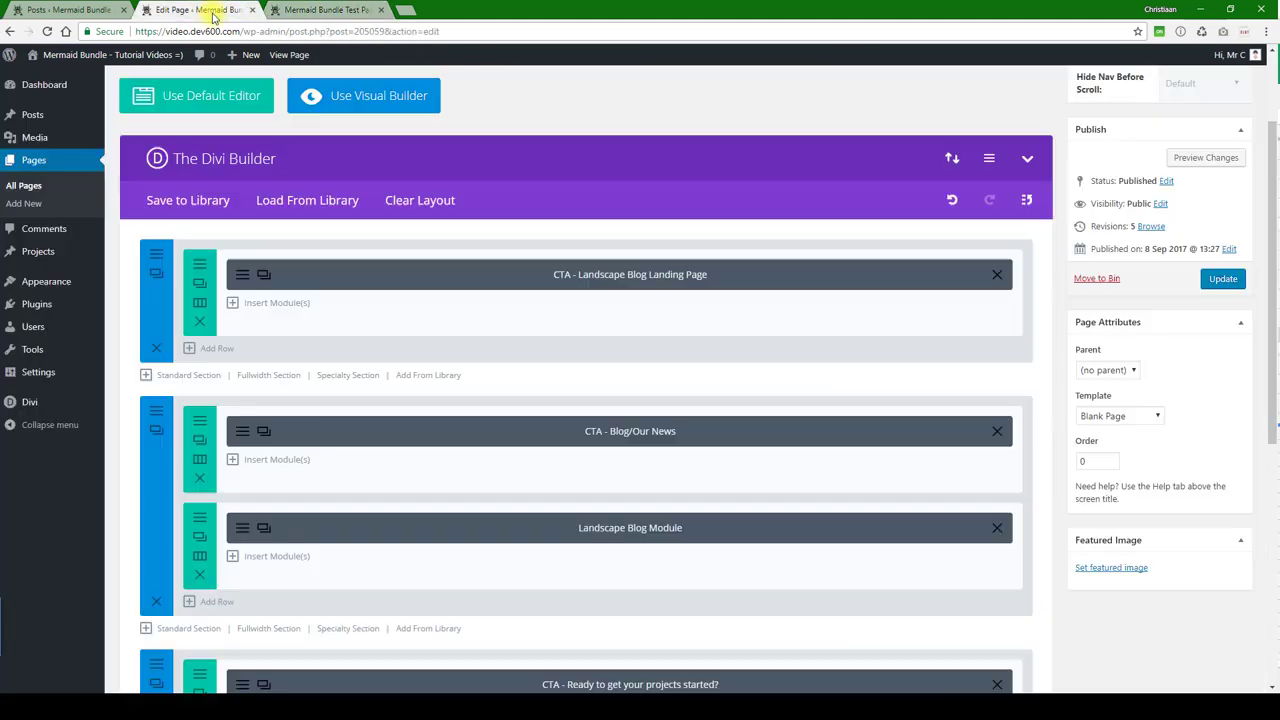
click(242, 431)
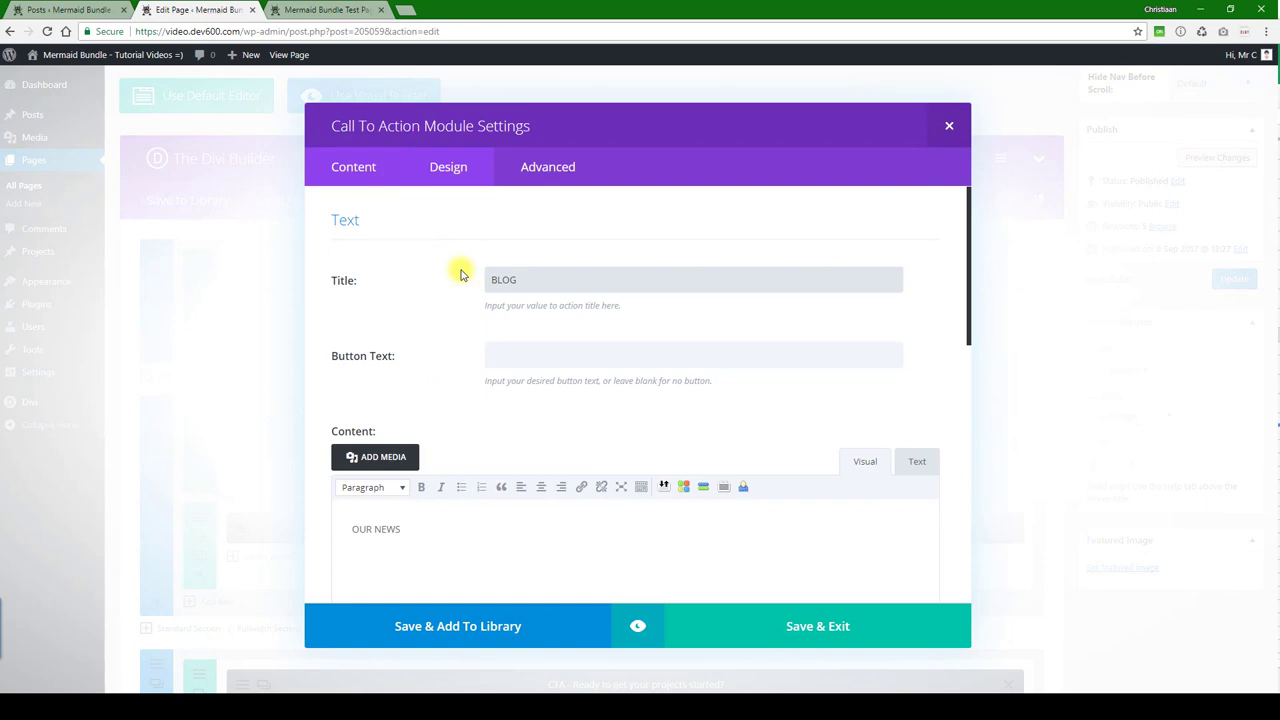
scroll(463, 271, down, 3)
scroll(543, 269, up, 2)
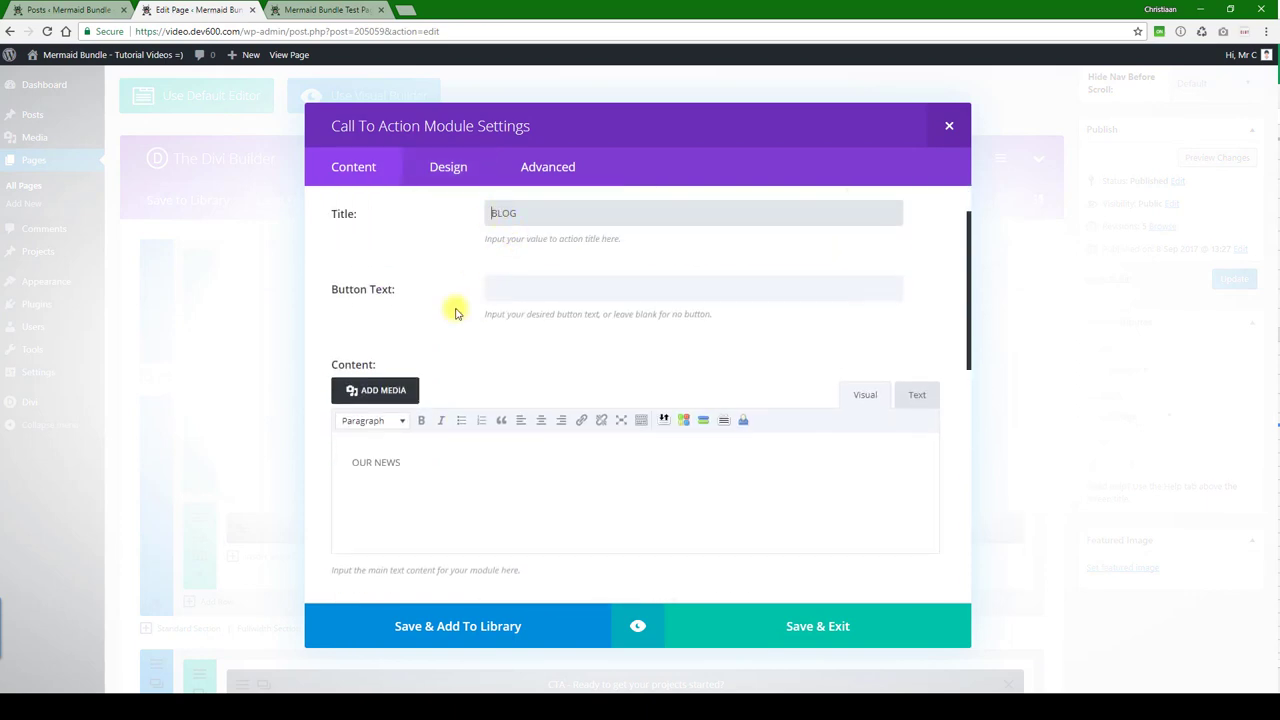
scroll(417, 434, down, 8)
click(448, 170)
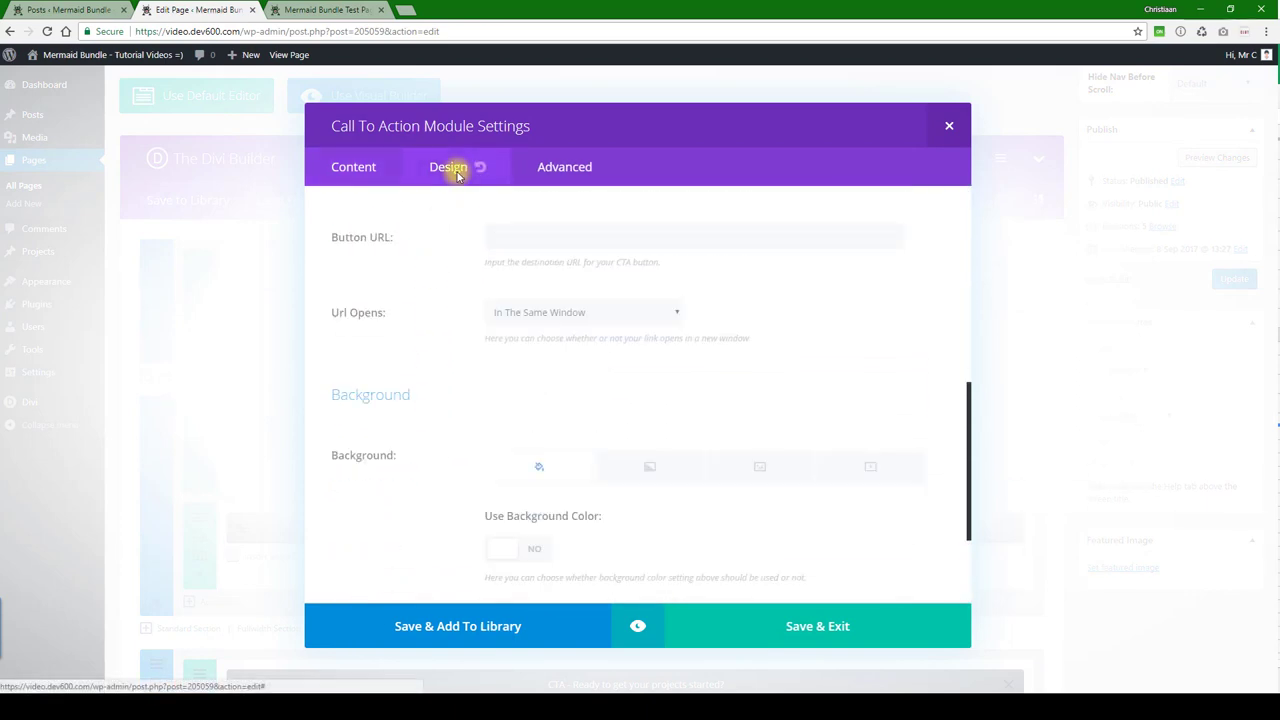
scroll(471, 320, down, 6)
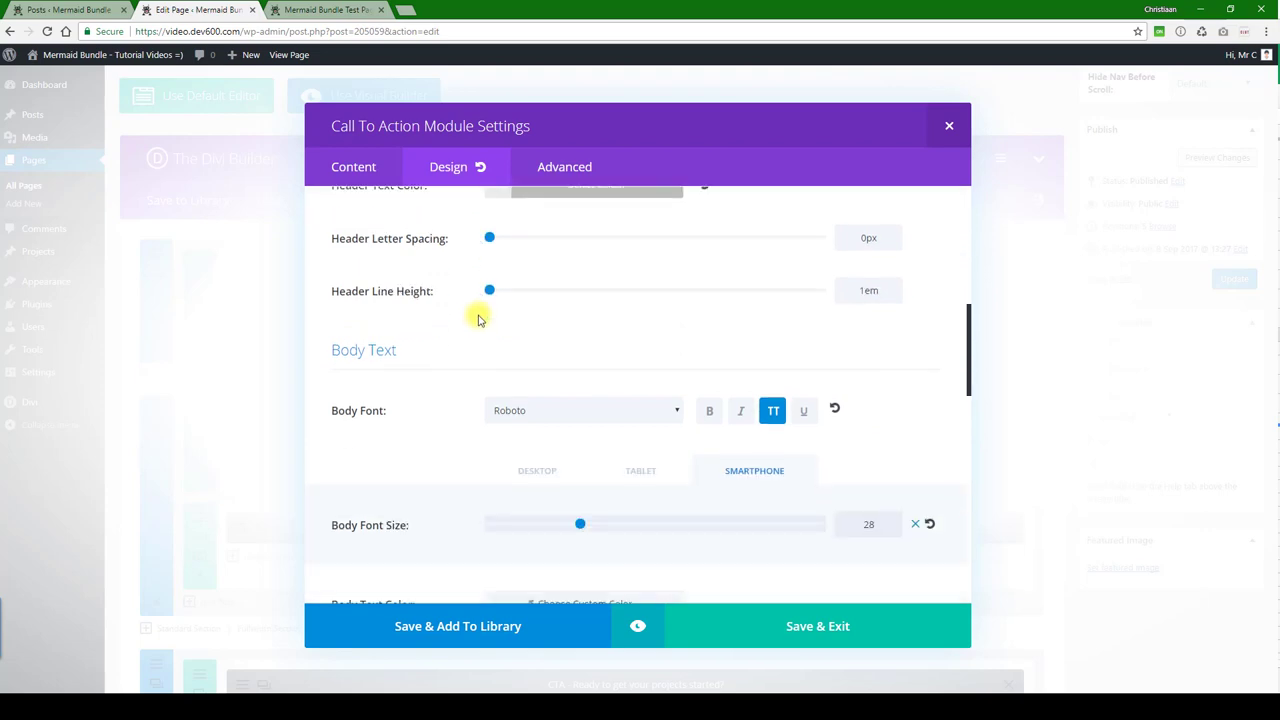
scroll(568, 418, up, 3)
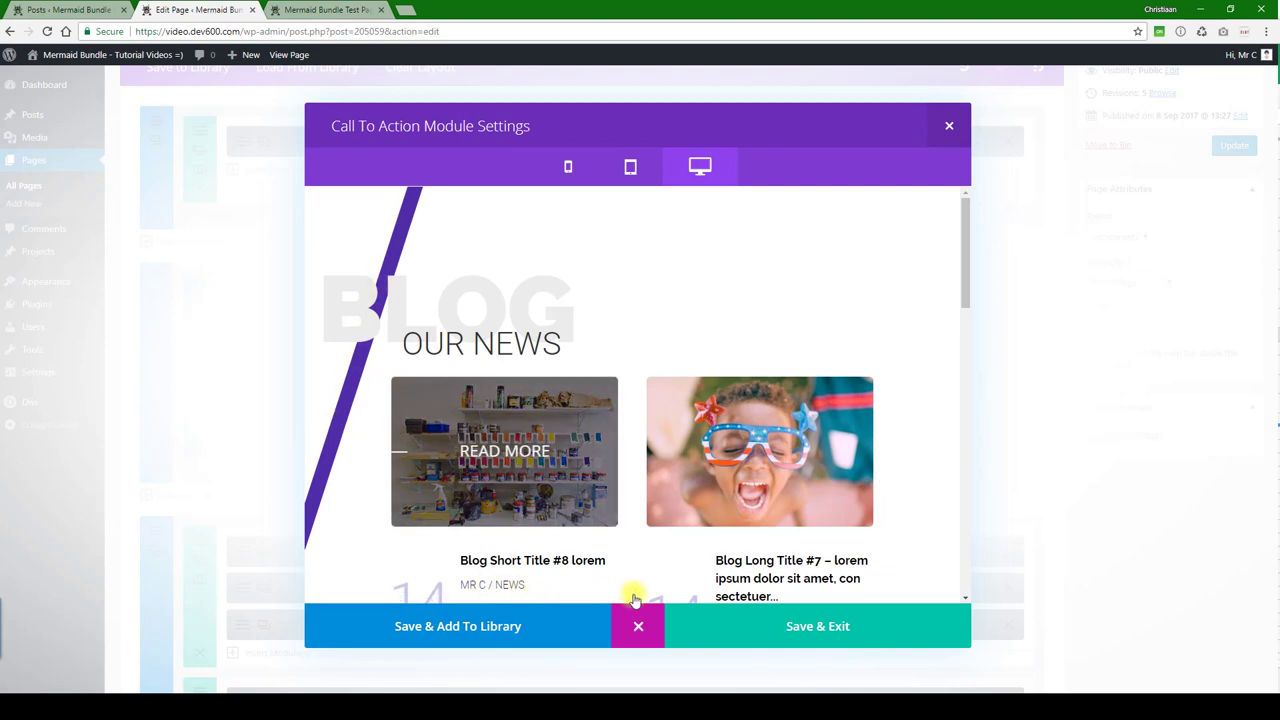
click(717, 628)
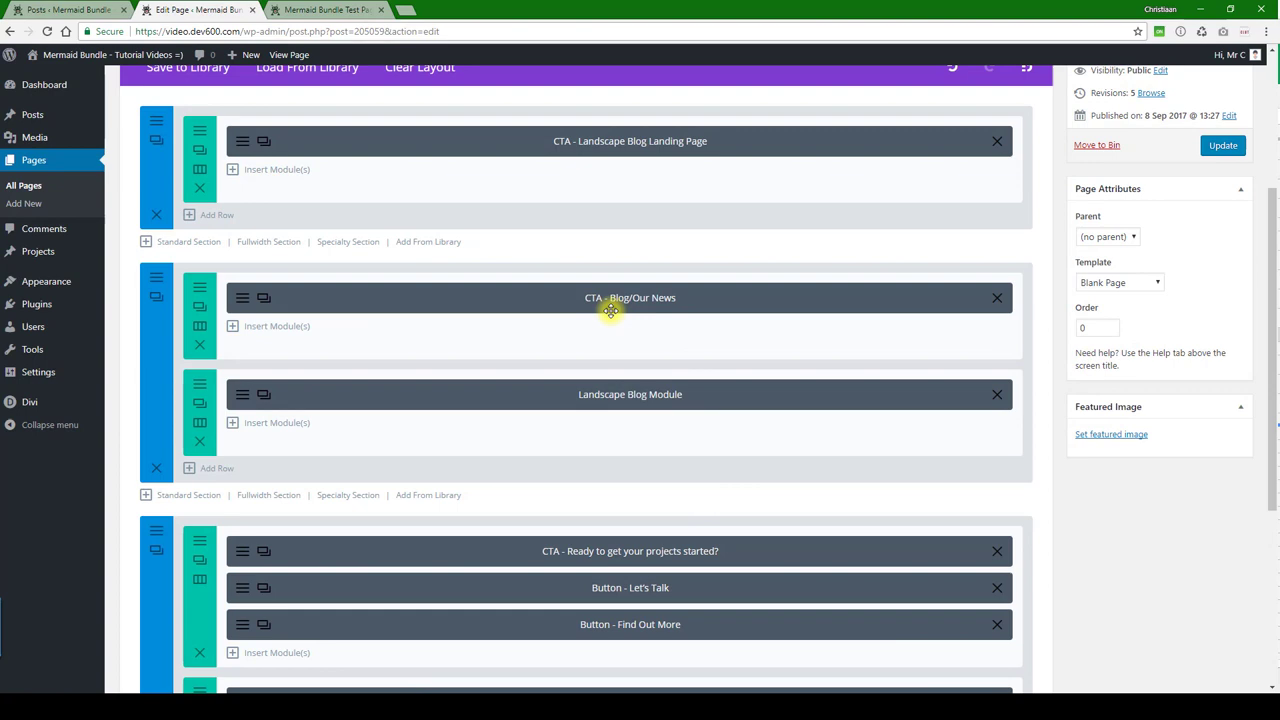
In the Blog/Our News row's Advanced settings, select the purple 512da8 in the Before custom CSS
click(197, 292)
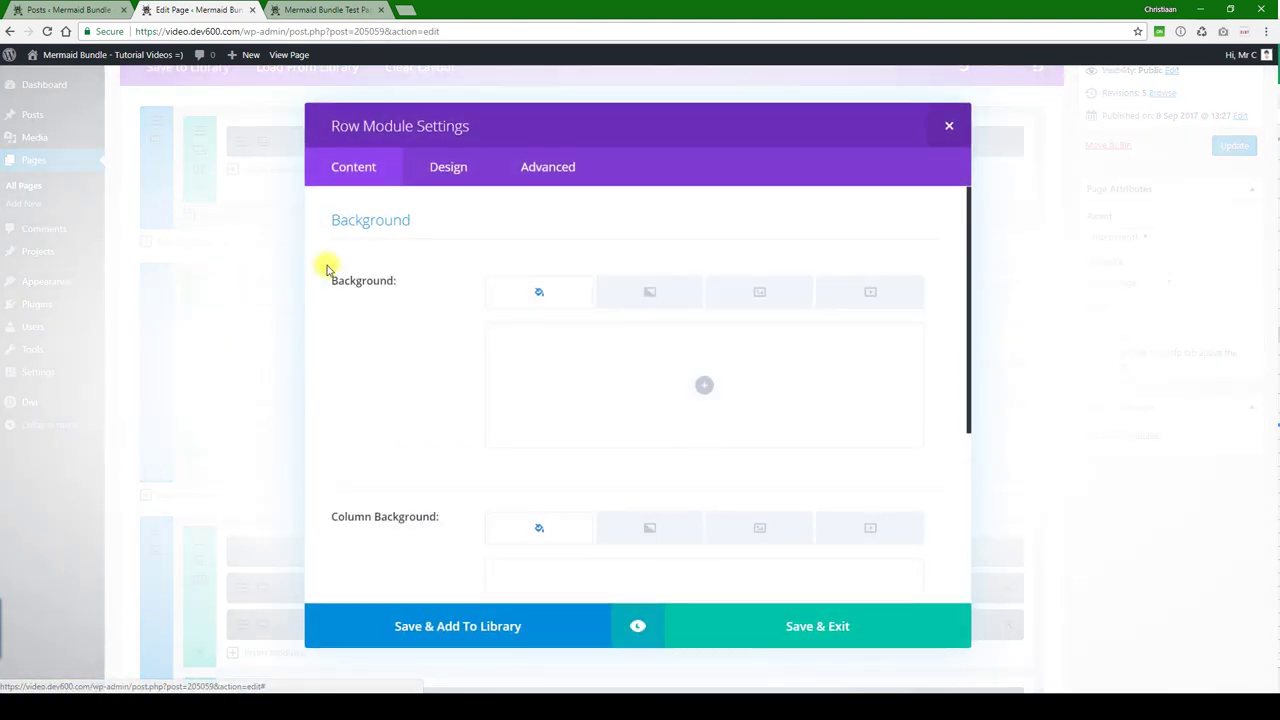
scroll(470, 240, down, 3)
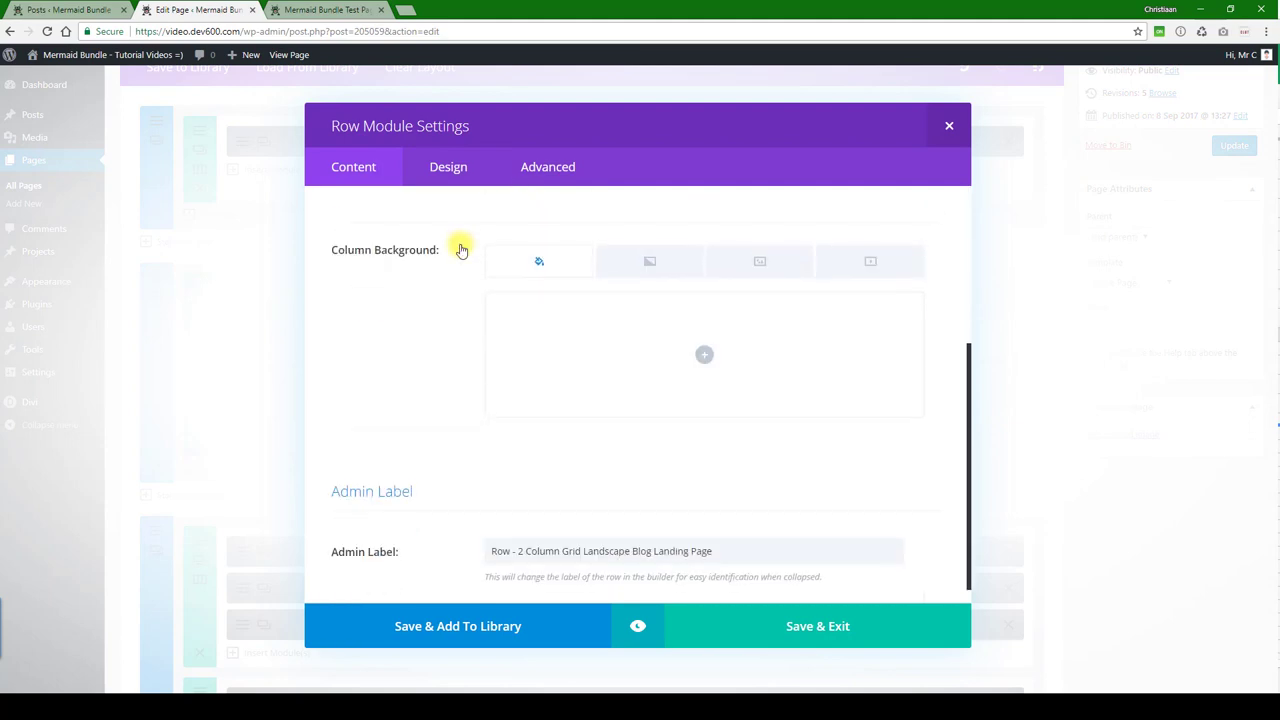
scroll(470, 240, up, 3)
click(548, 164)
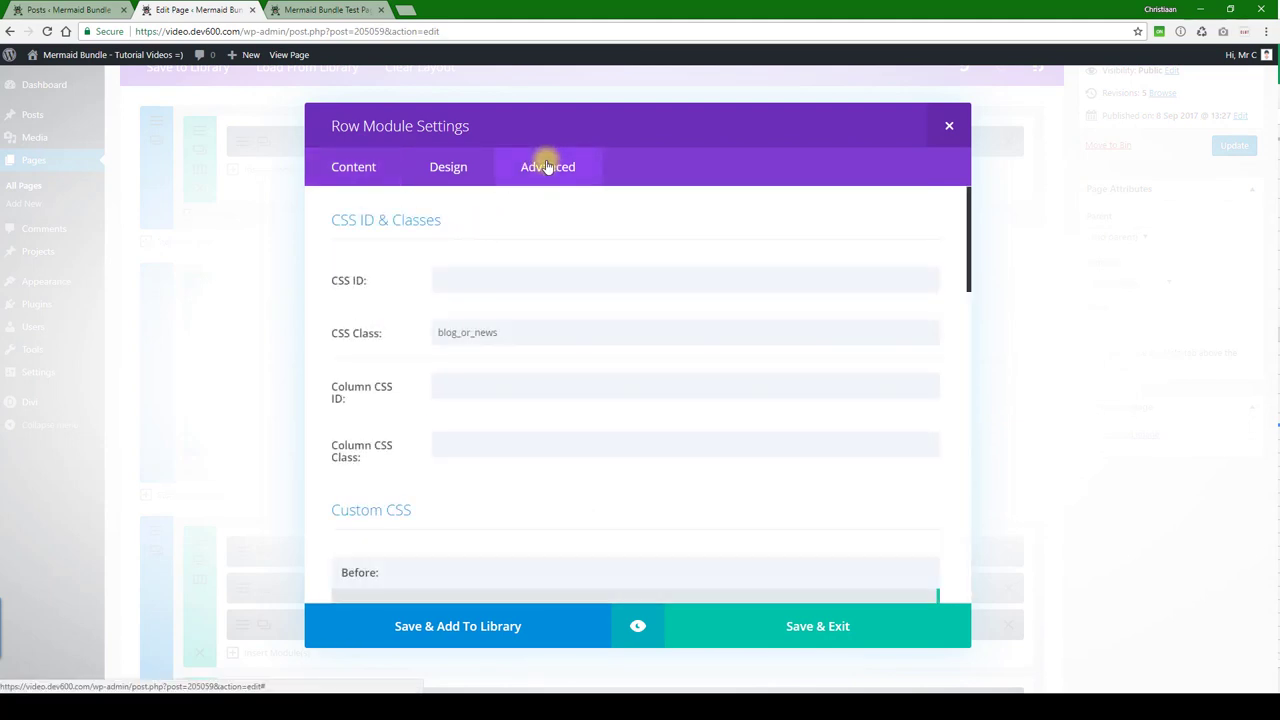
scroll(457, 360, down, 2)
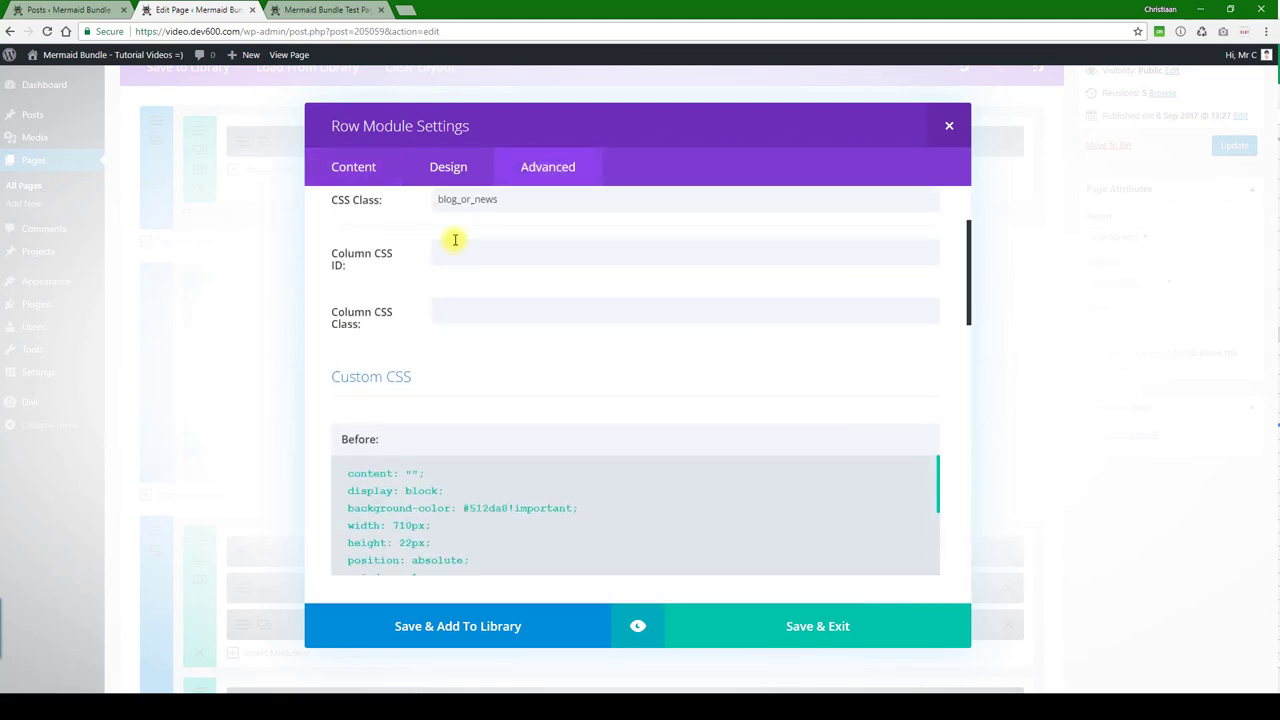
scroll(445, 262, down, 2)
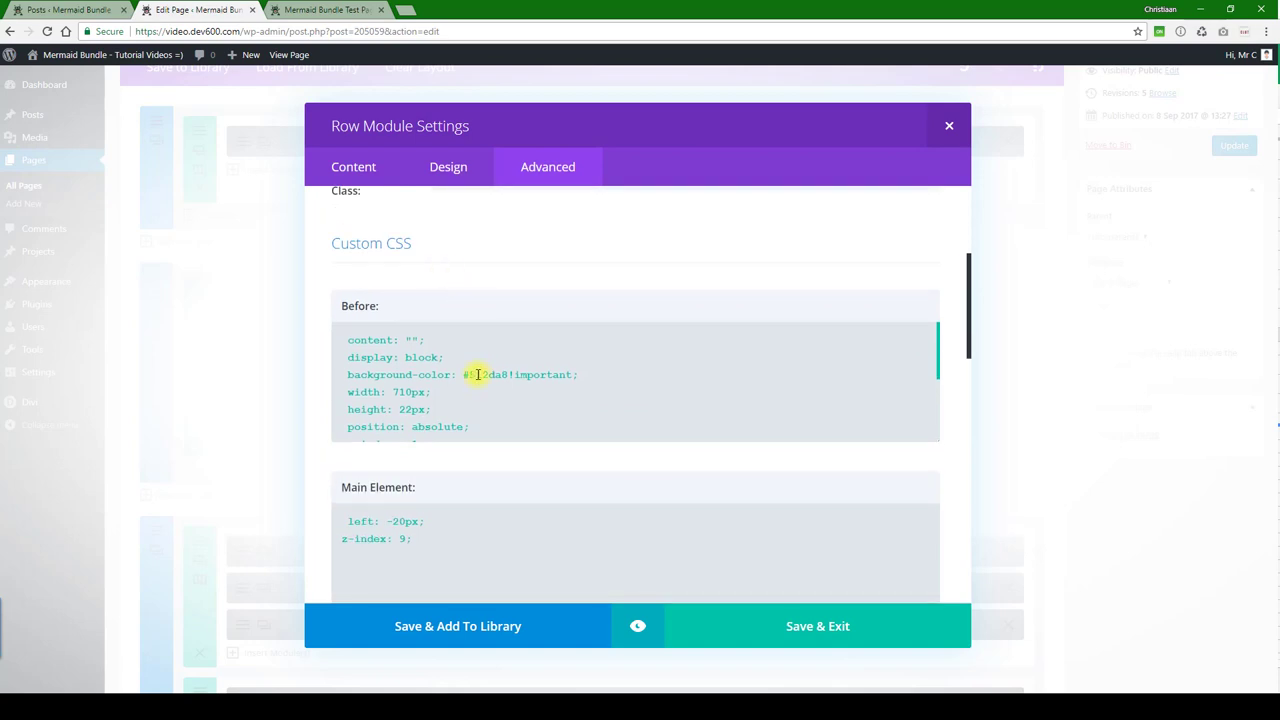
drag(468, 375, 498, 375)
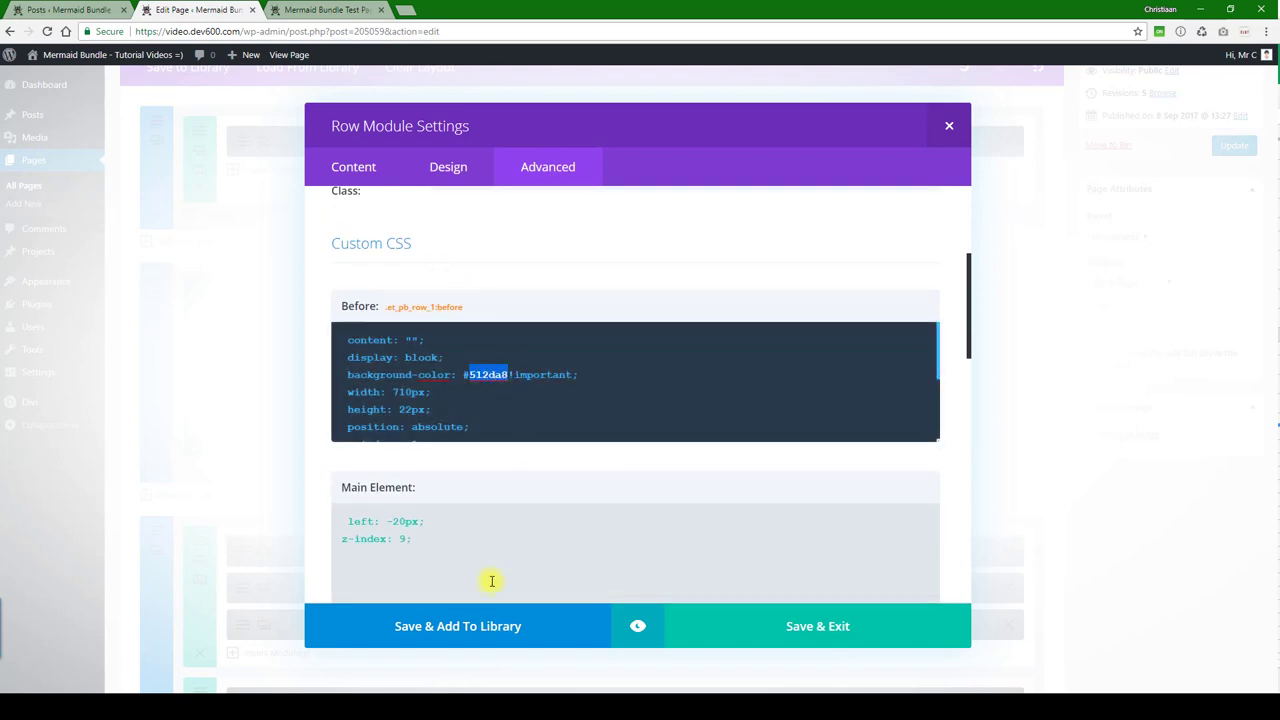
Take dark green 0a9003 from the Notepad++ hex colour list and reselect the 512da8 code
key(alt+Tab)
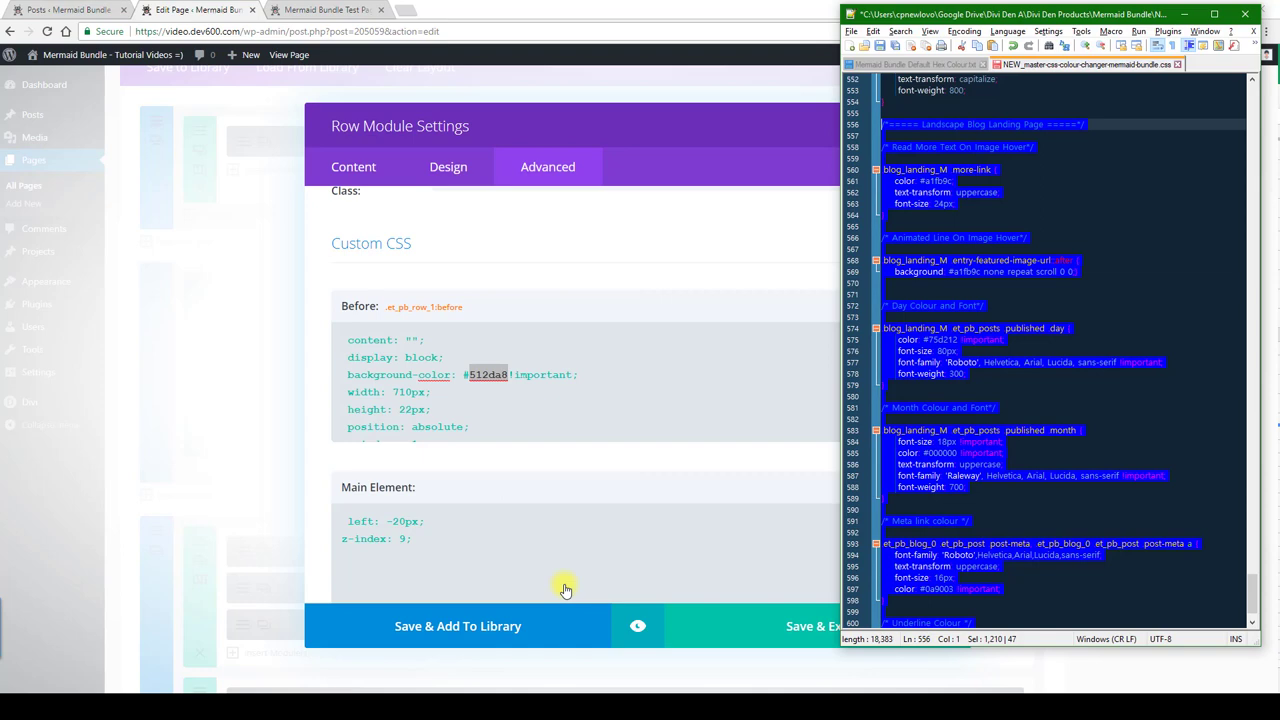
click(912, 64)
double_click(885, 192)
key(ctrl+c)
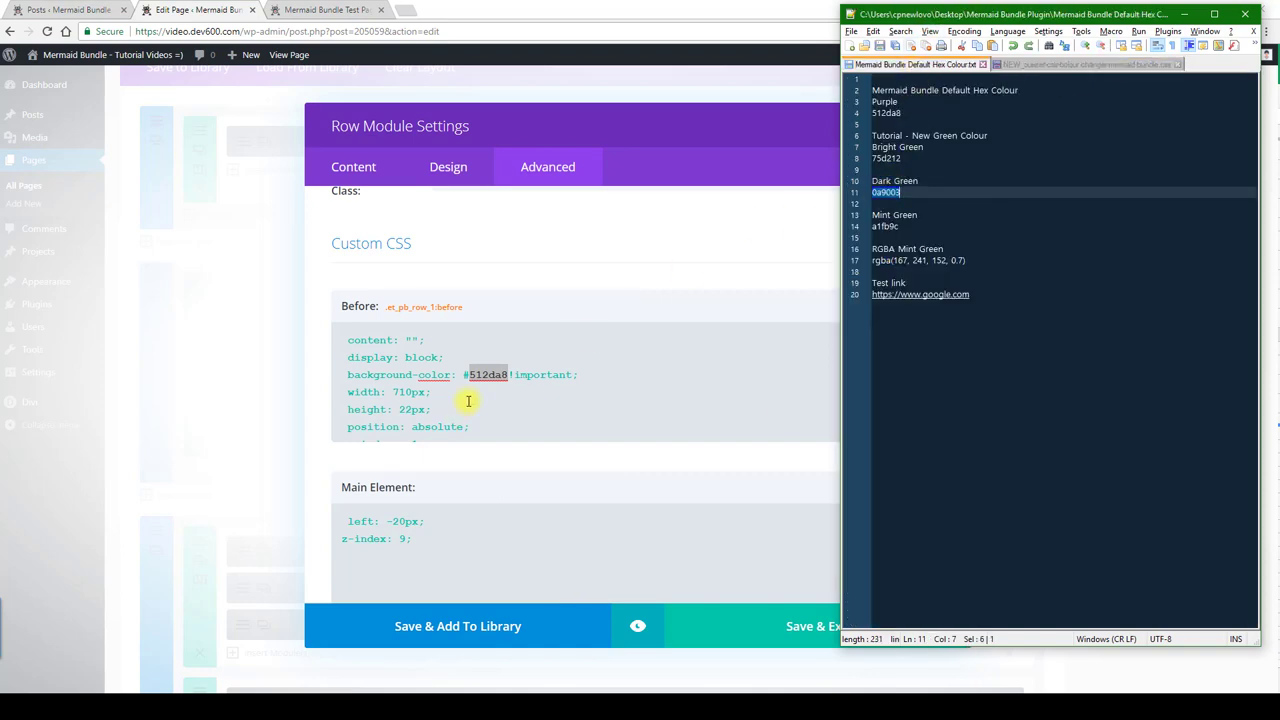
double_click(488, 376)
Paste 0a9003 over the purple code, preview the dark green diagonal stripe, and save the row settings
key(ctrl+v)
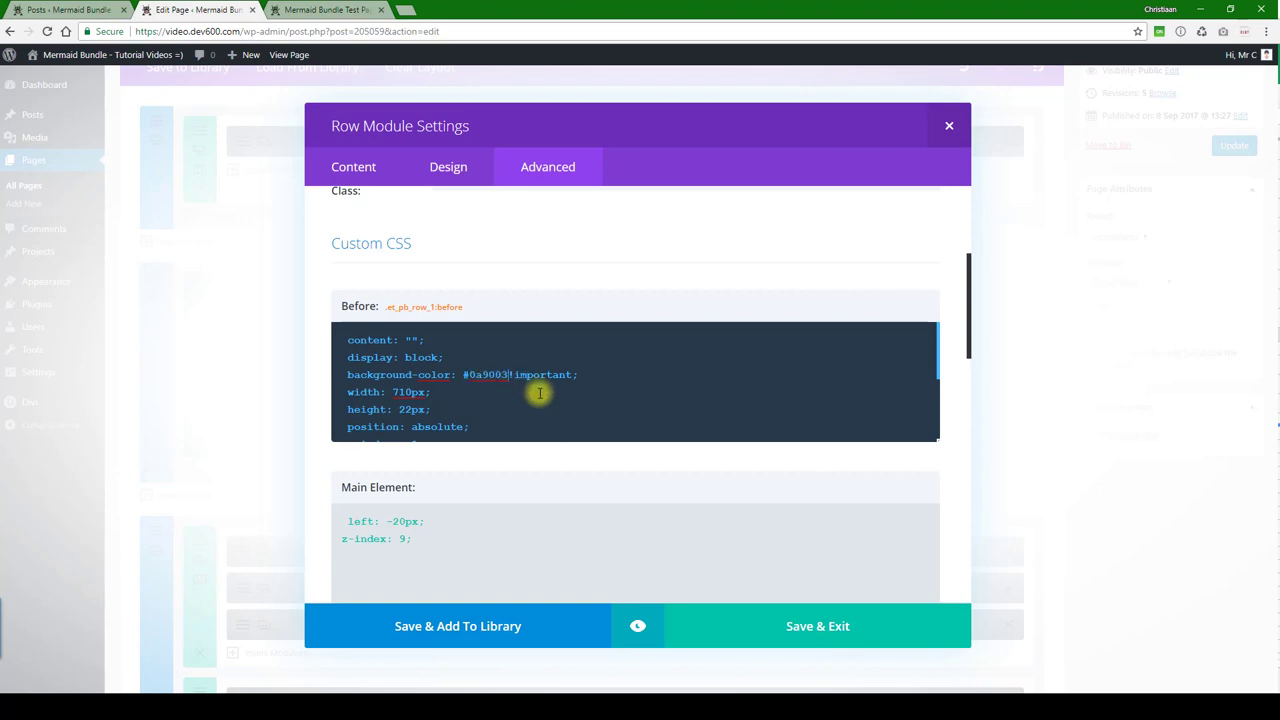
scroll(520, 408, down, 5)
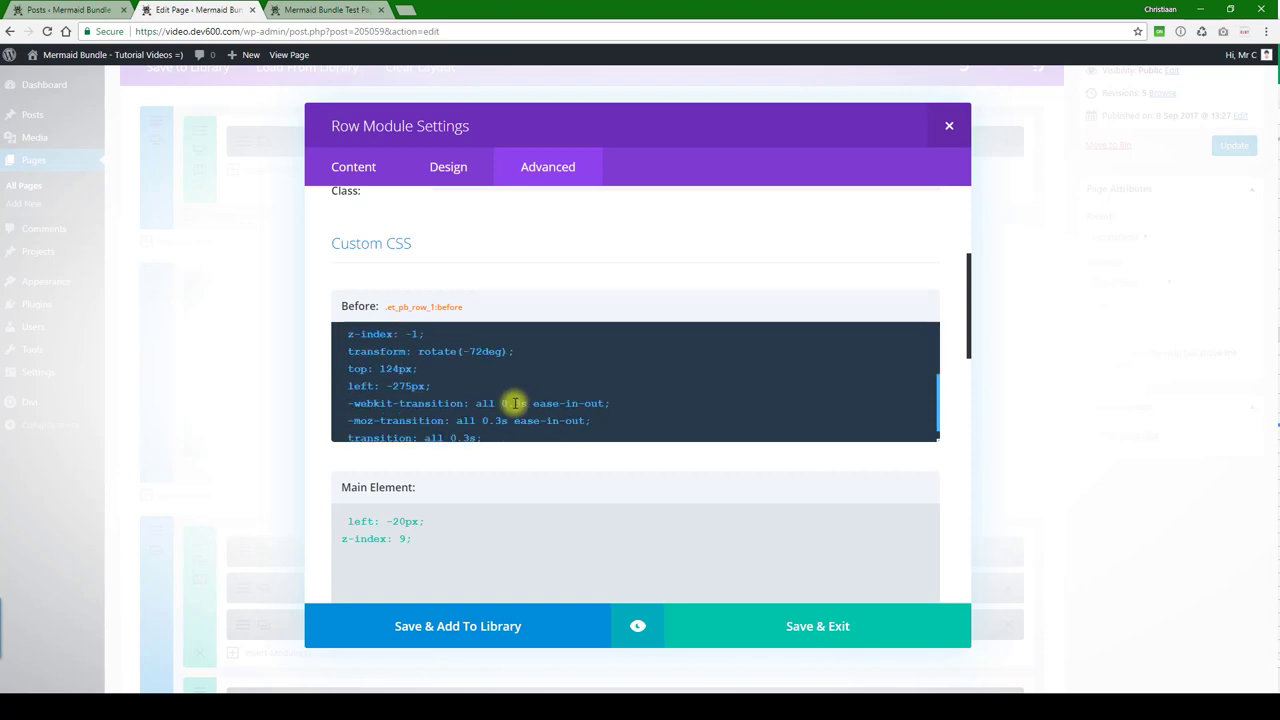
scroll(518, 363, up, 6)
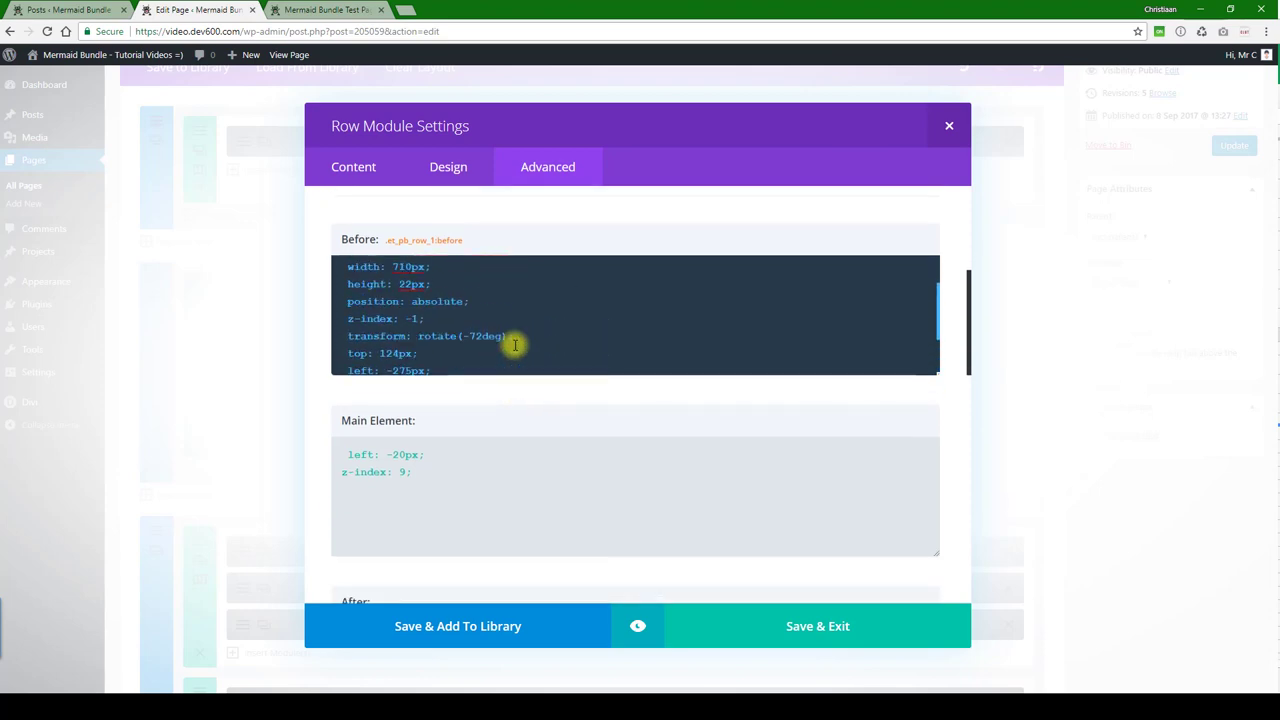
scroll(466, 520, down, 8)
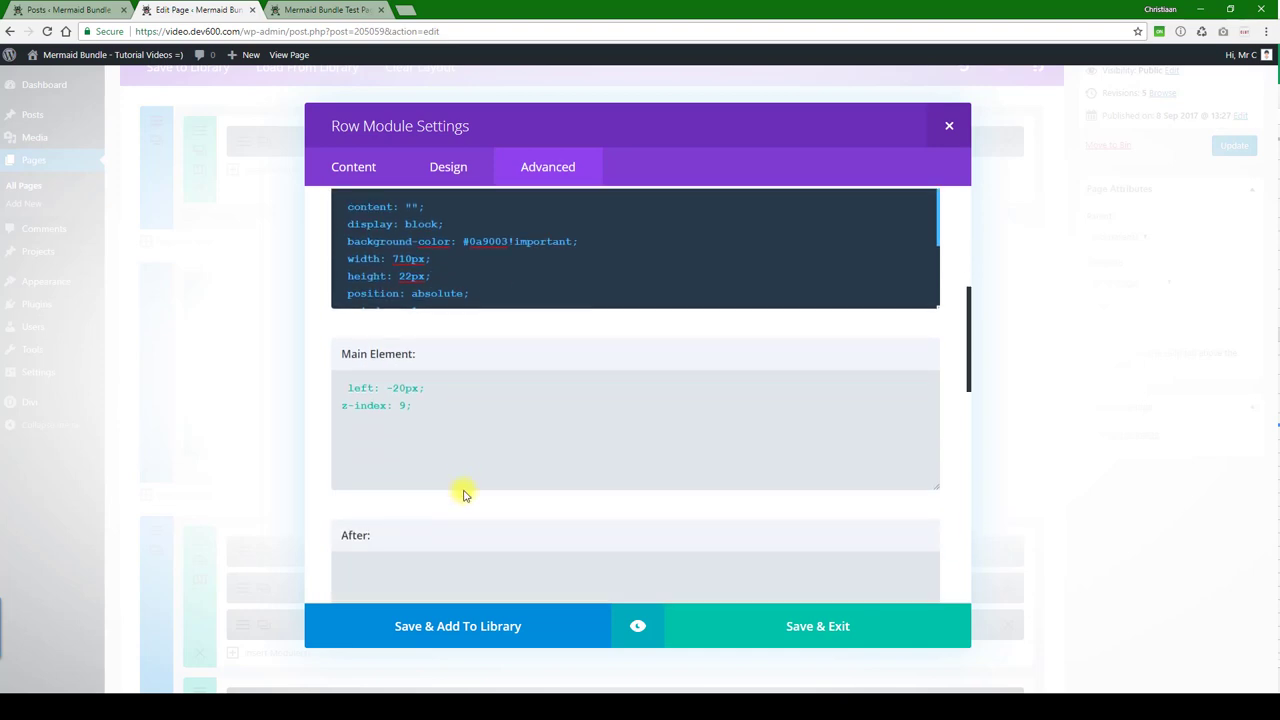
click(639, 628)
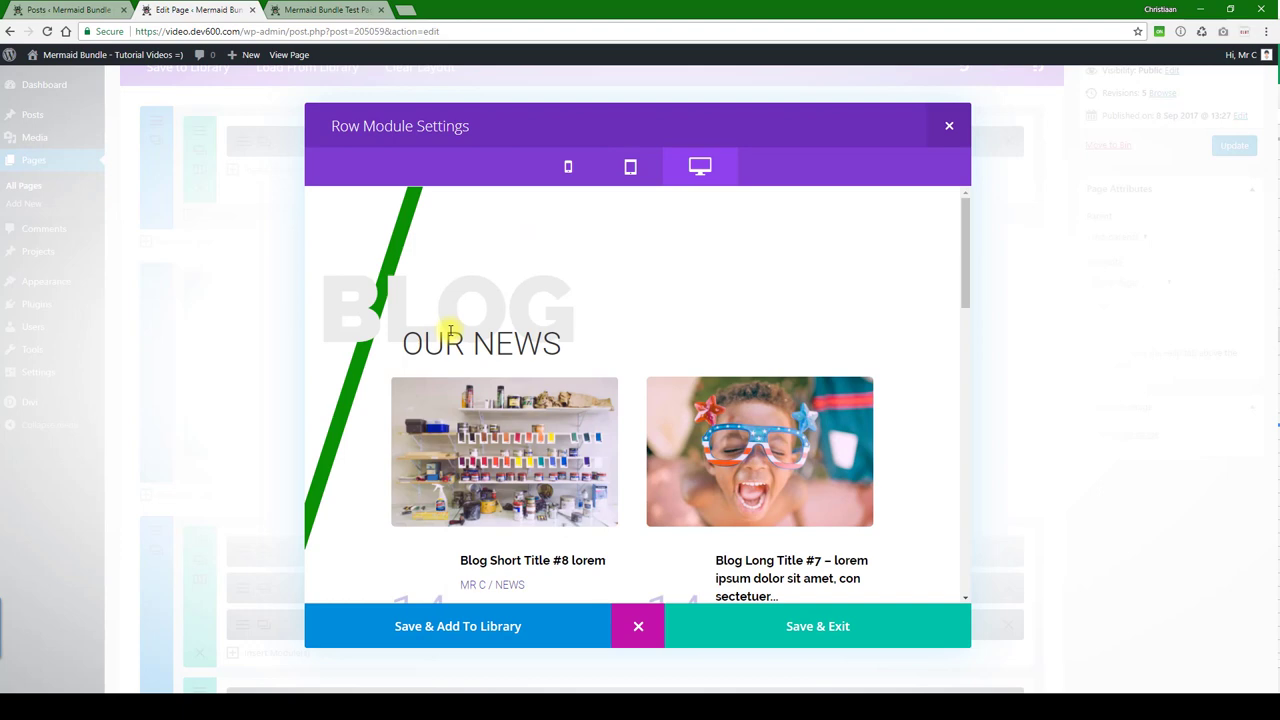
click(766, 626)
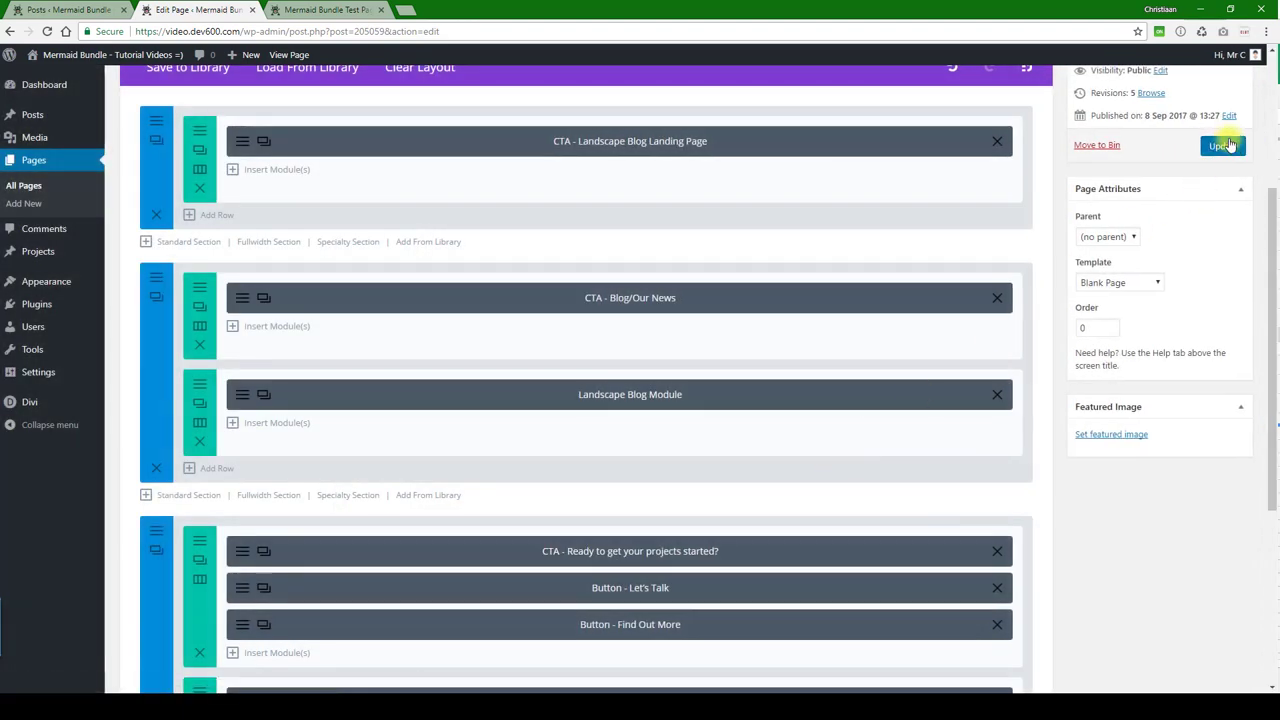
Update the page, then include the Blog and News categories in the Landscape Blog Module
click(1226, 146)
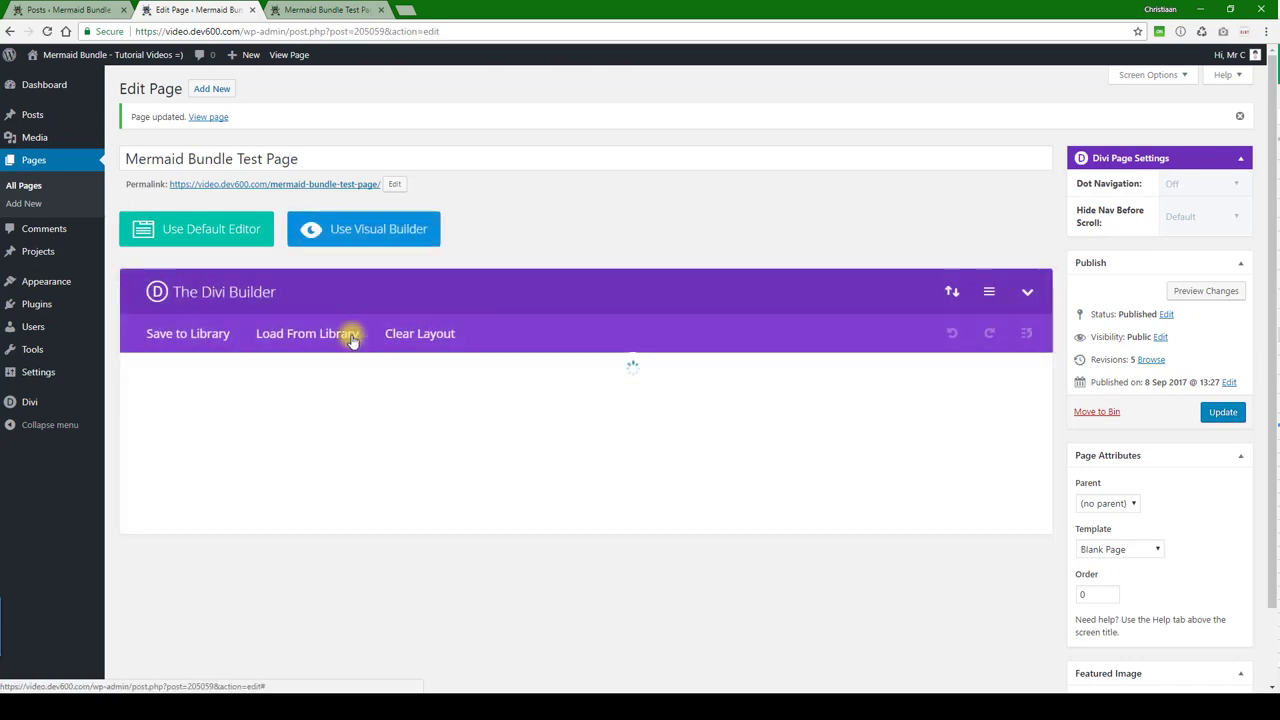
scroll(372, 480, down, 2)
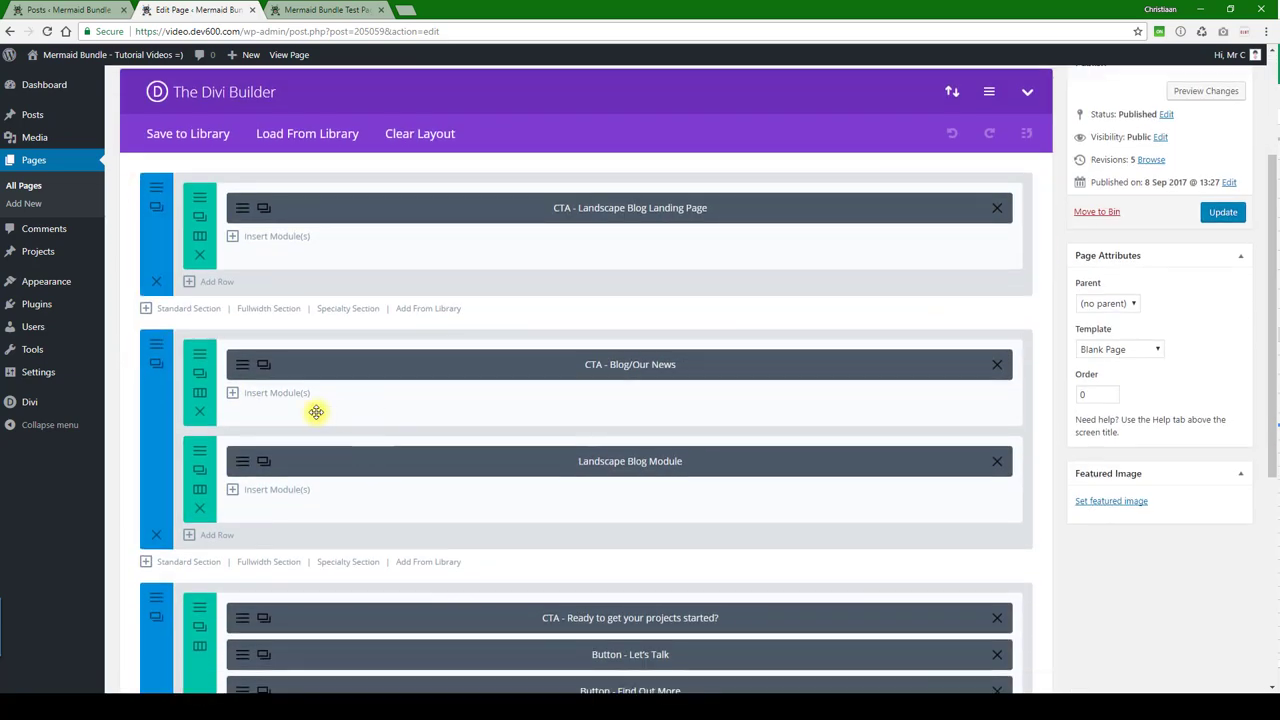
click(242, 462)
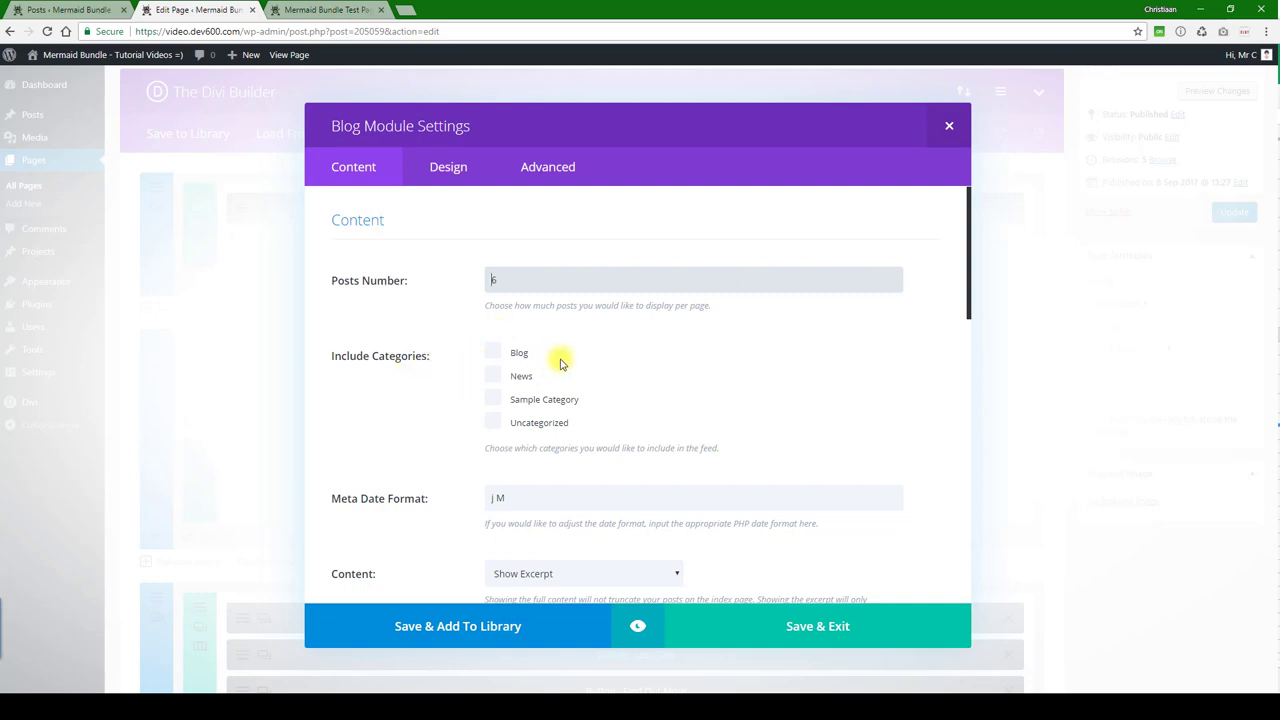
click(494, 353)
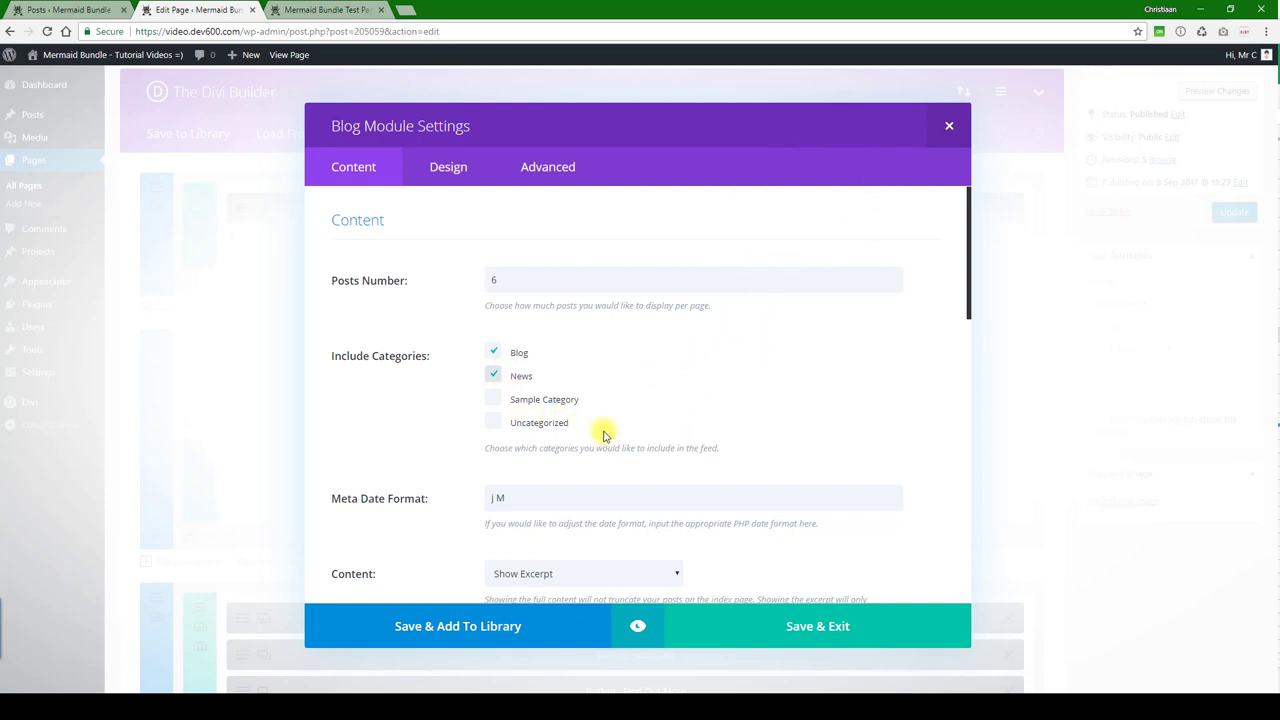
scroll(500, 380, down, 8)
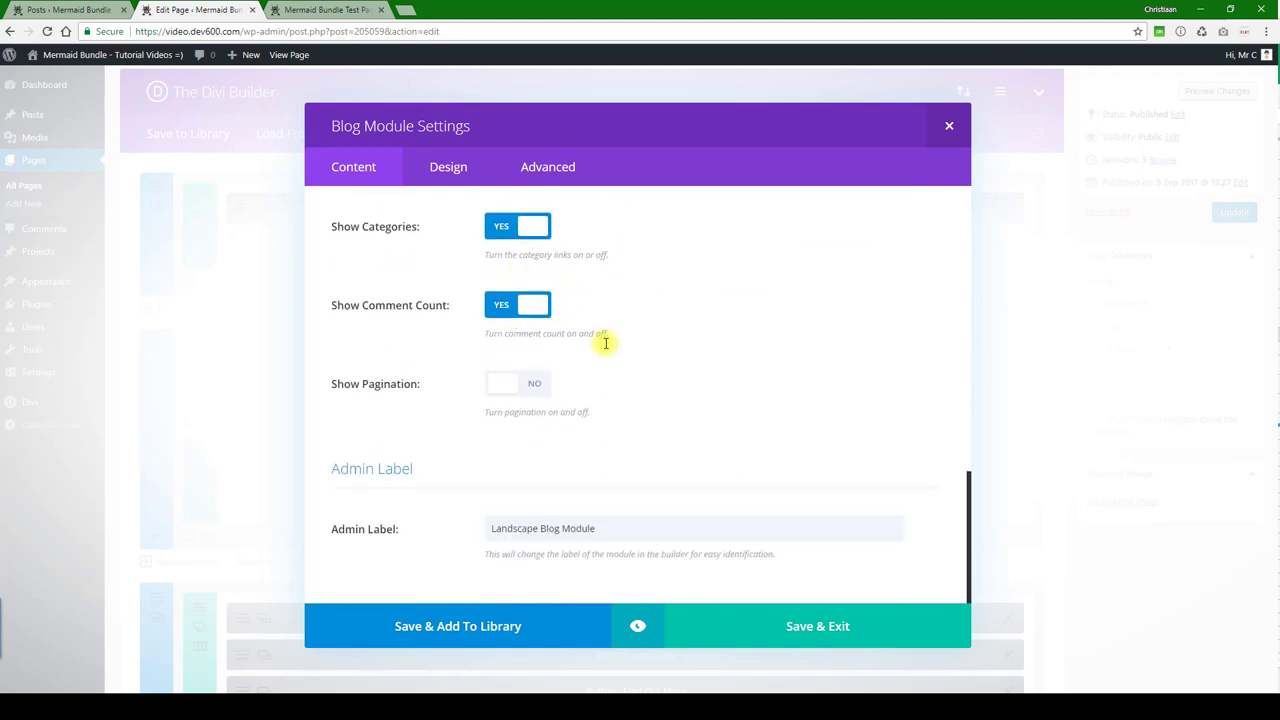
click(779, 622)
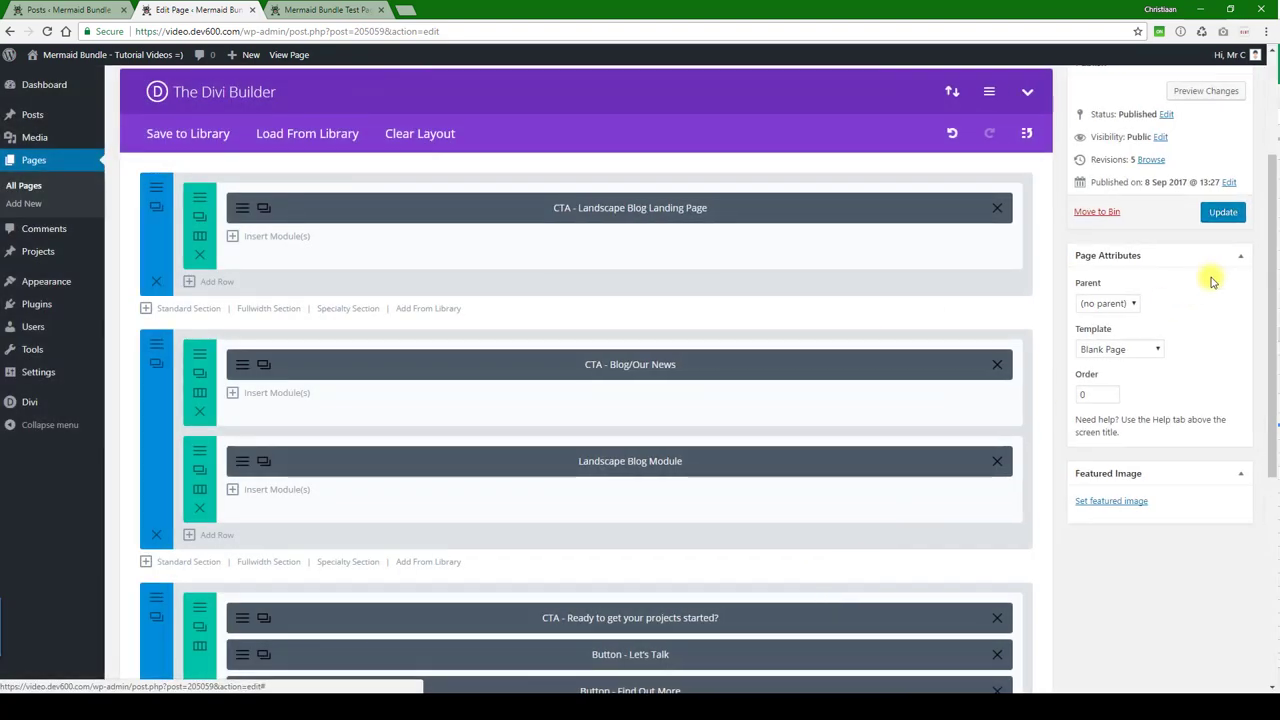
Update the page and review the live Mermaid Bundle Test Page's grey header, green diagonal and Blog/News cards
click(1223, 212)
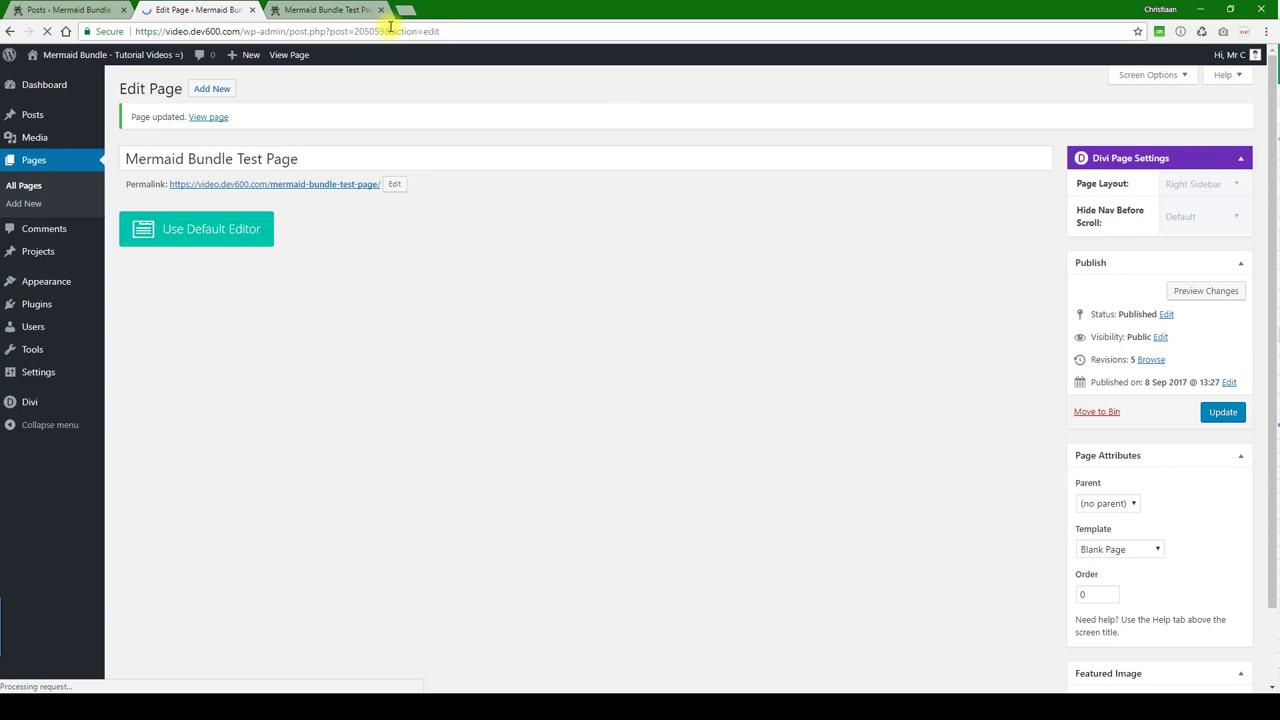
click(315, 8)
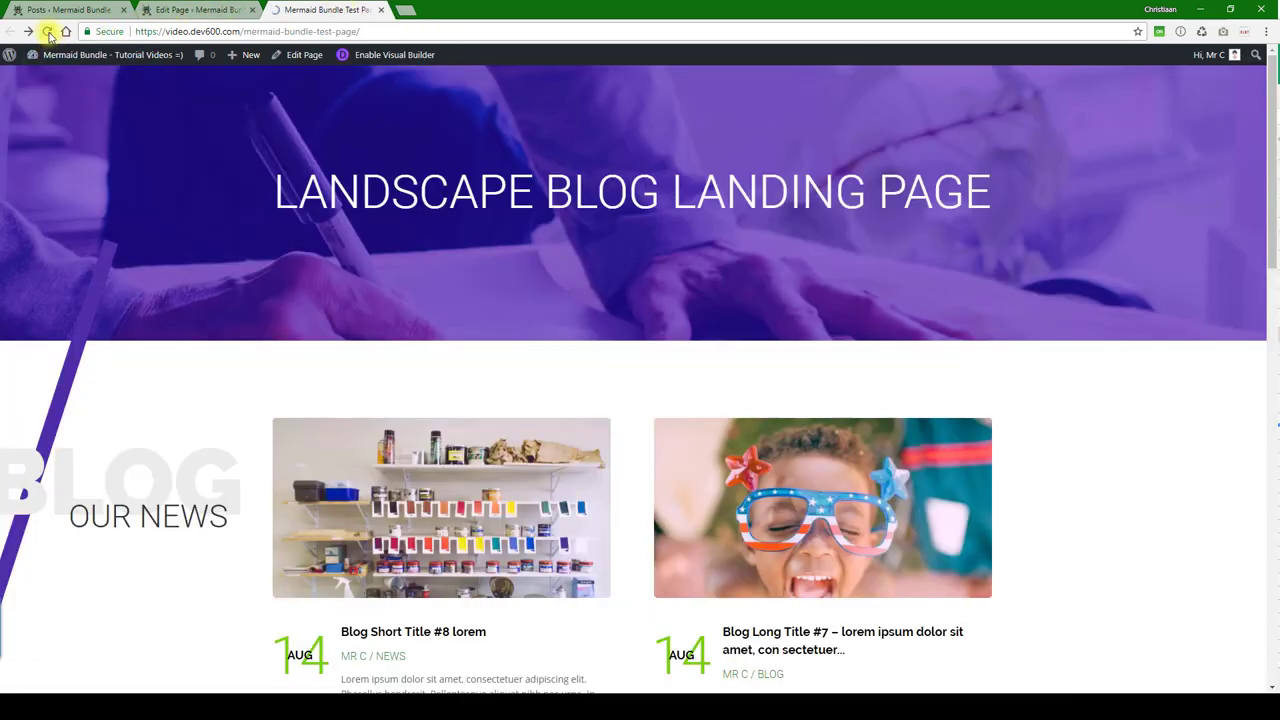
scroll(463, 186, down, 4)
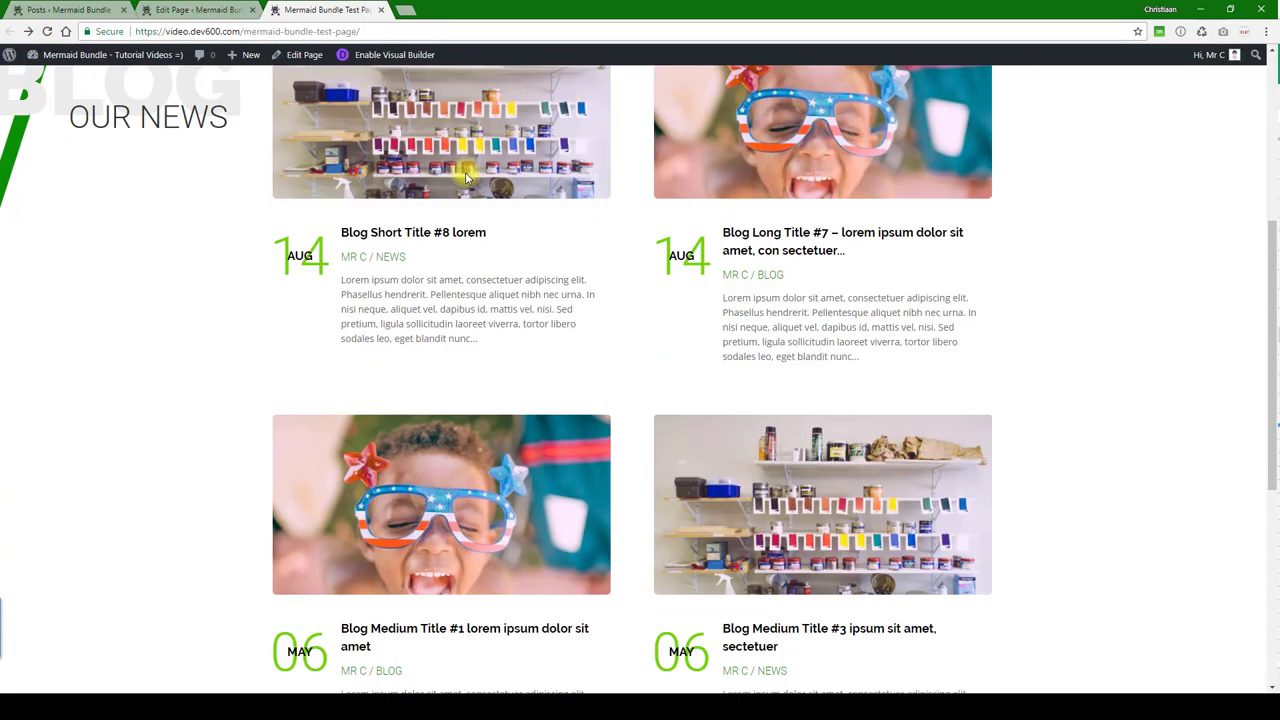
scroll(388, 286, up, 3)
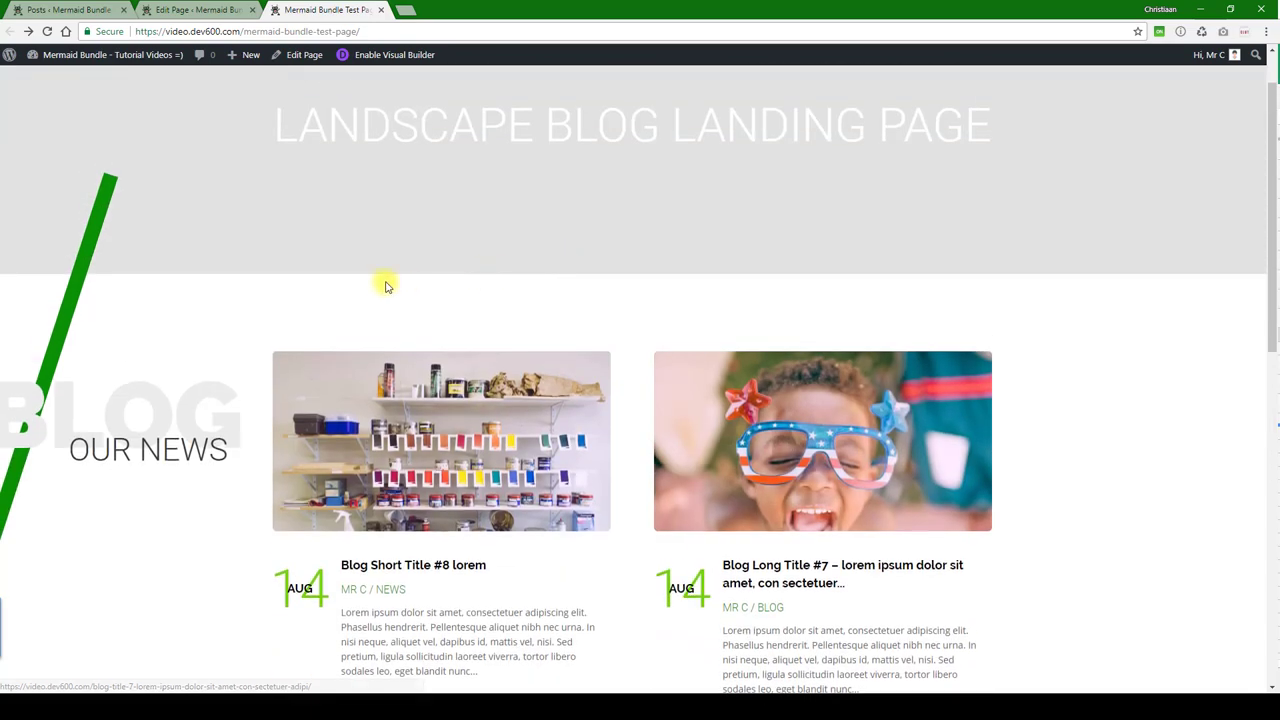